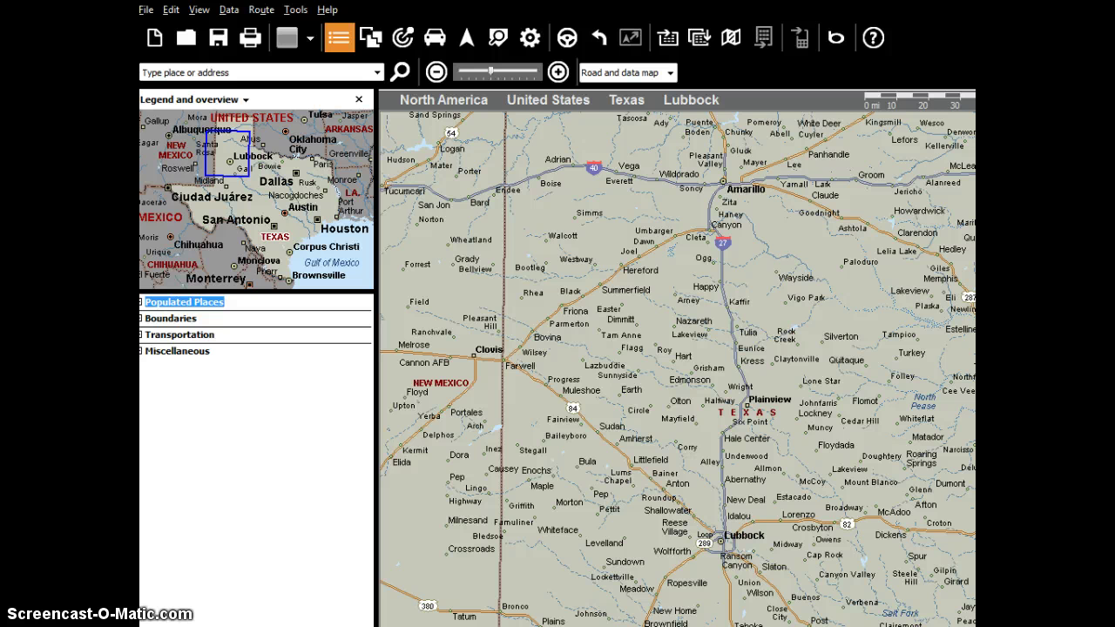
Step: Launch the Data Mapping Wizard from the toolbar to reach the Map Type page
click(732, 37)
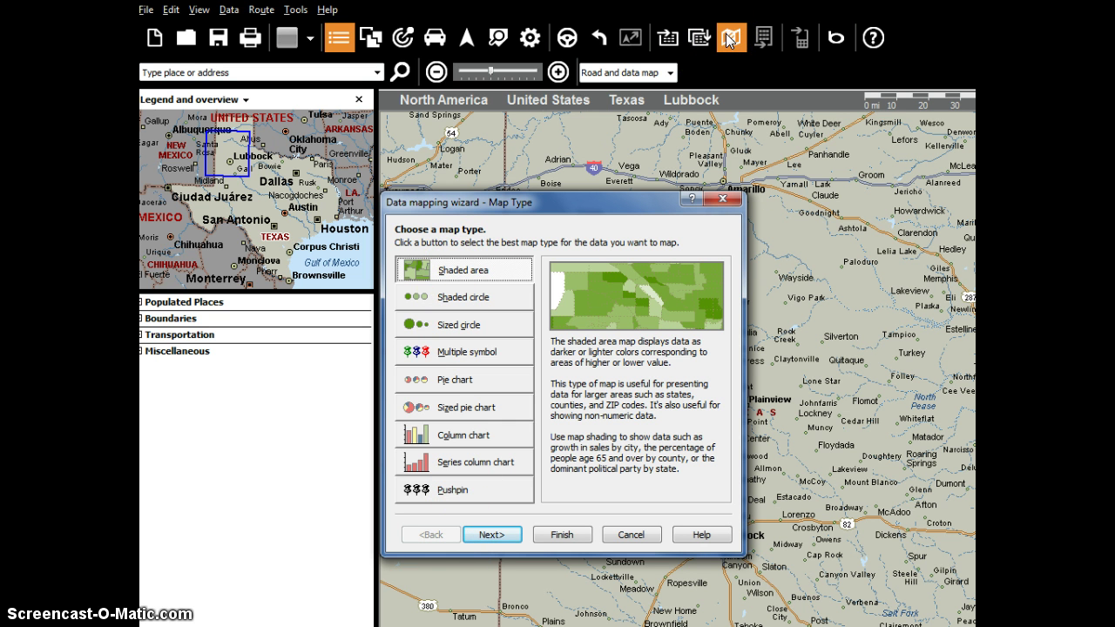
Step: Keep the Shaded area map type and United States demographic data, advancing to Data Fields
click(497, 545)
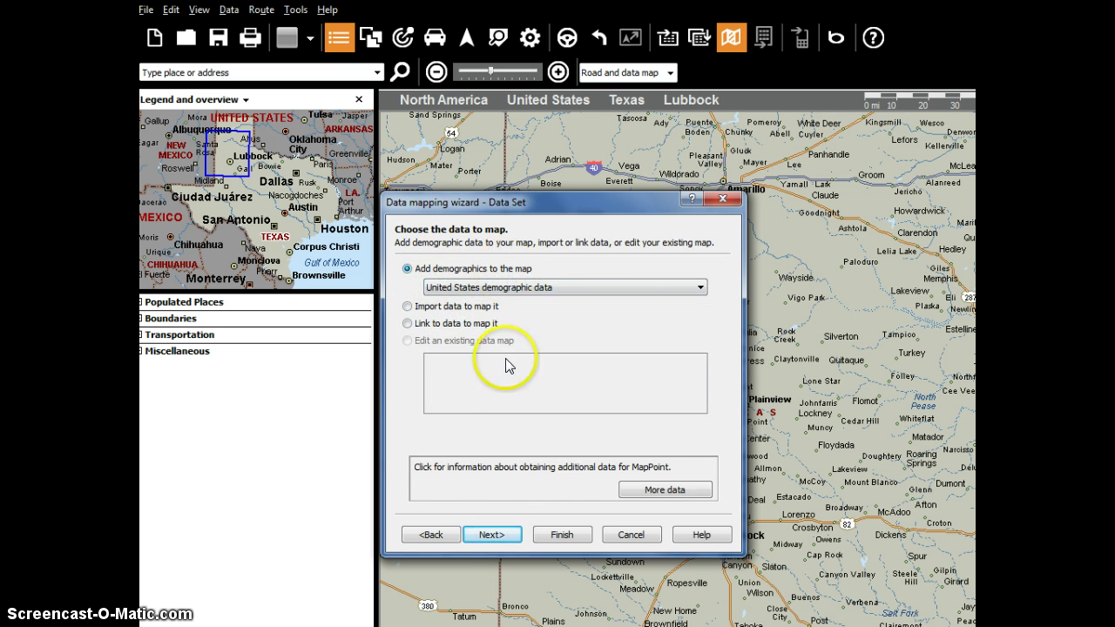
click(492, 534)
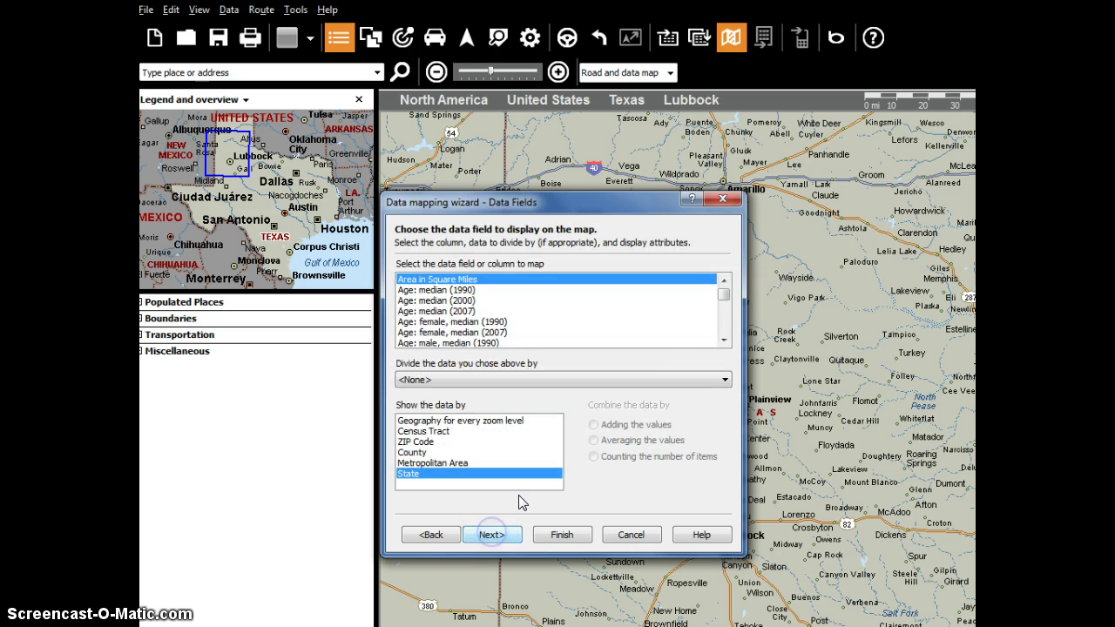
Step: Shade the map by Population: total (2007) per ZIP Code, legend 0 to 120,000
drag(724, 301, 722, 344)
click(719, 326)
click(419, 332)
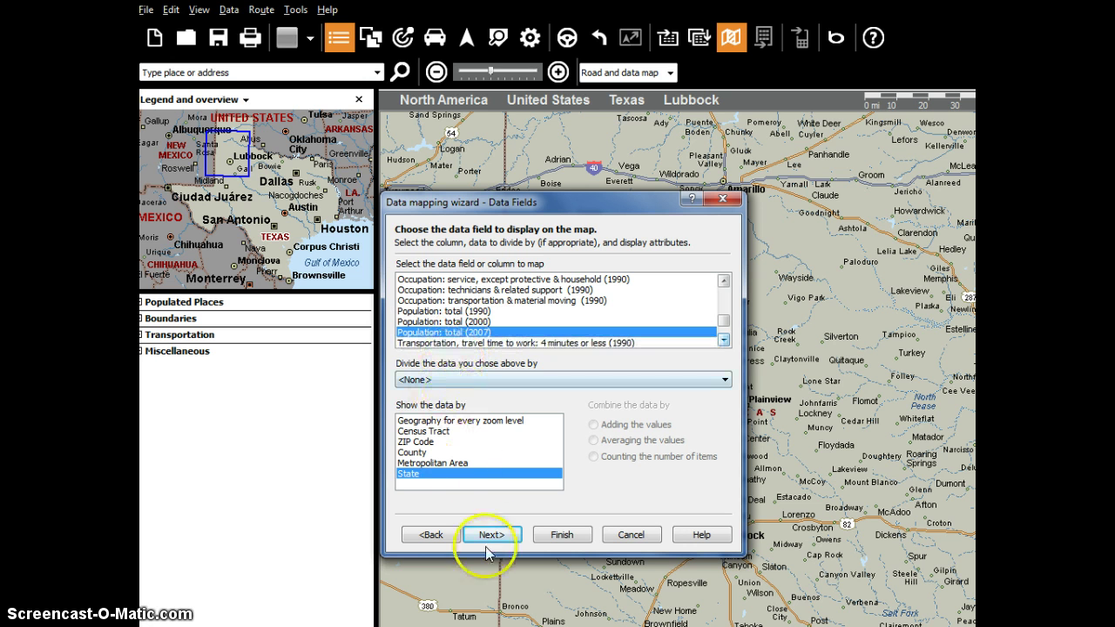
click(409, 441)
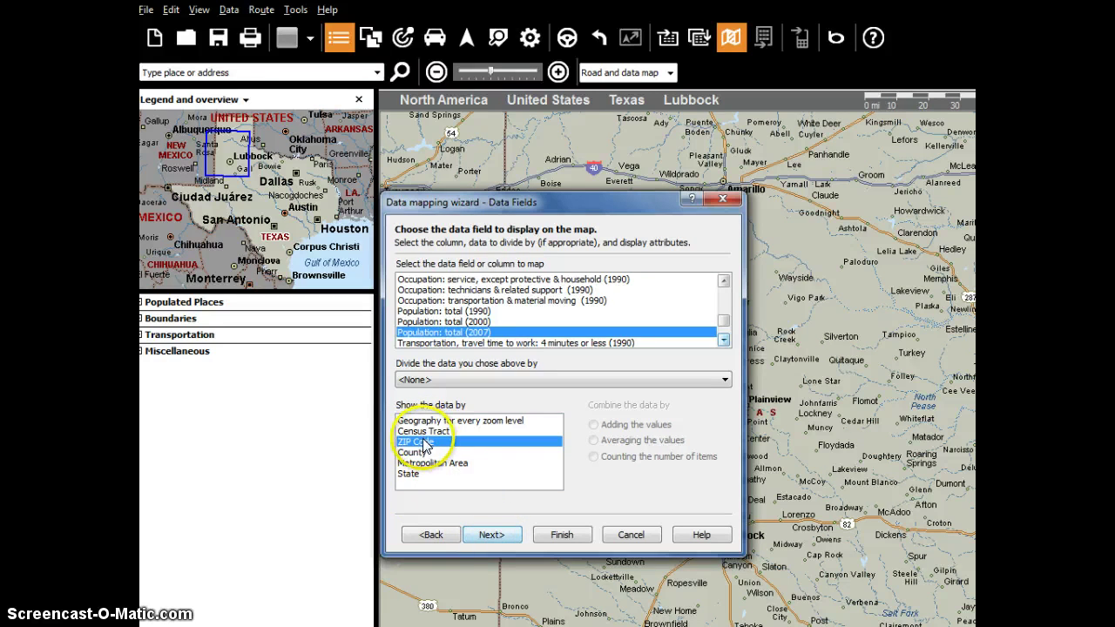
click(494, 535)
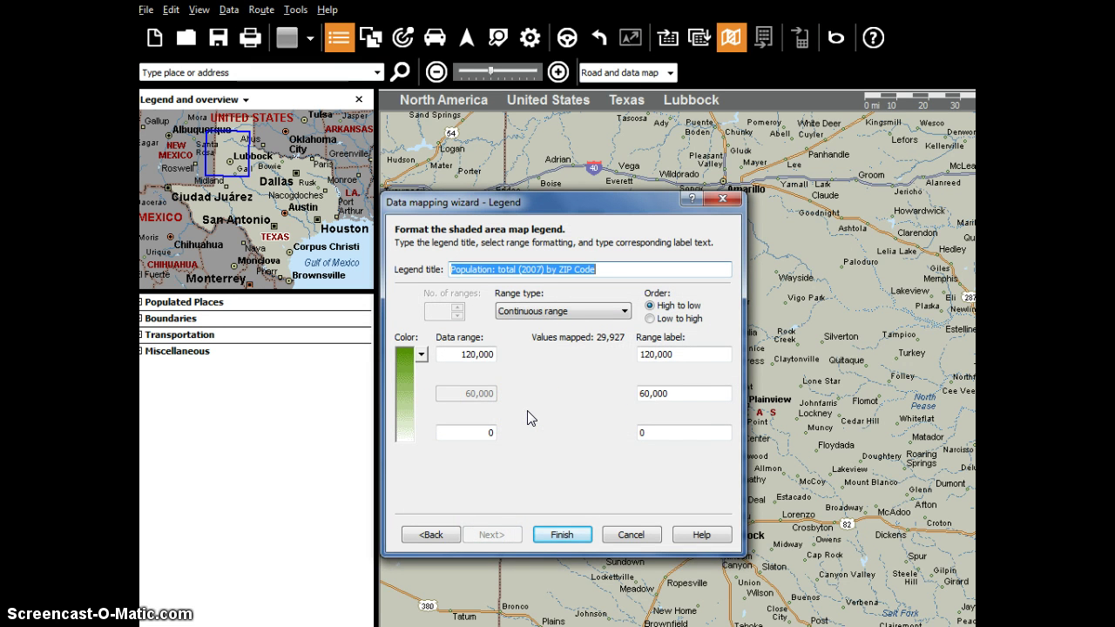
click(563, 535)
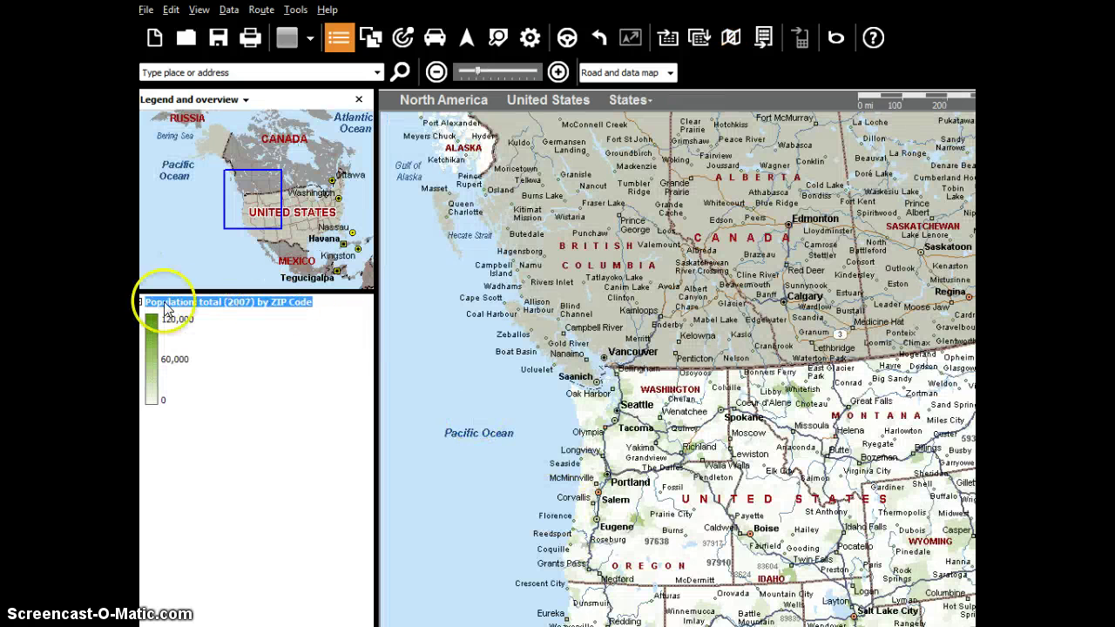
Step: Zoom into Washington and pan to Seattle, then bring up the population legend's context menu
double_click(652, 444)
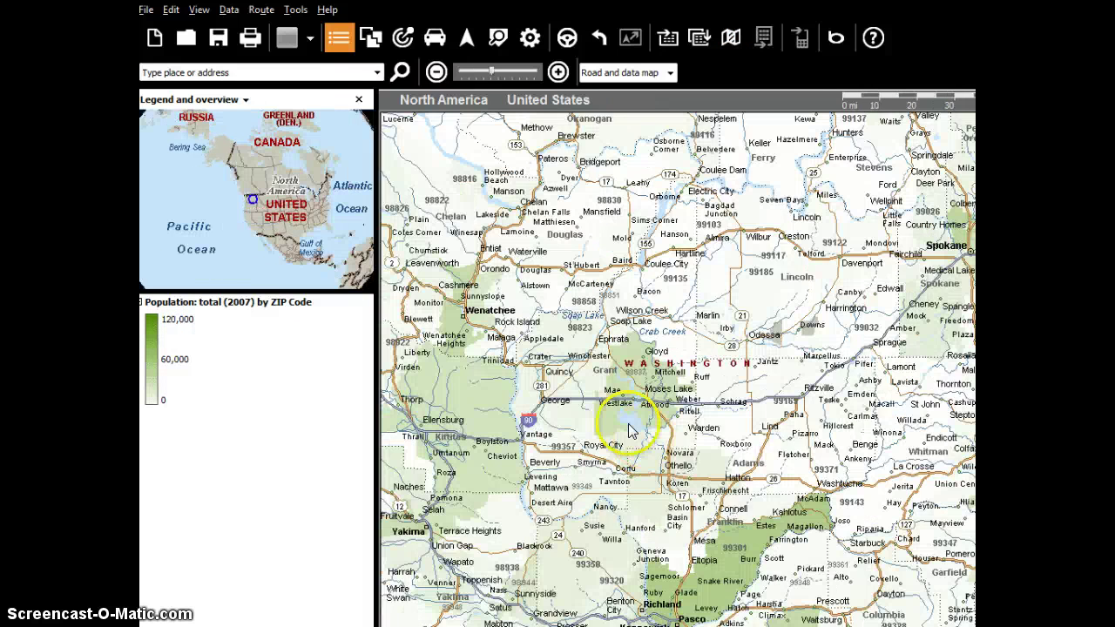
double_click(629, 427)
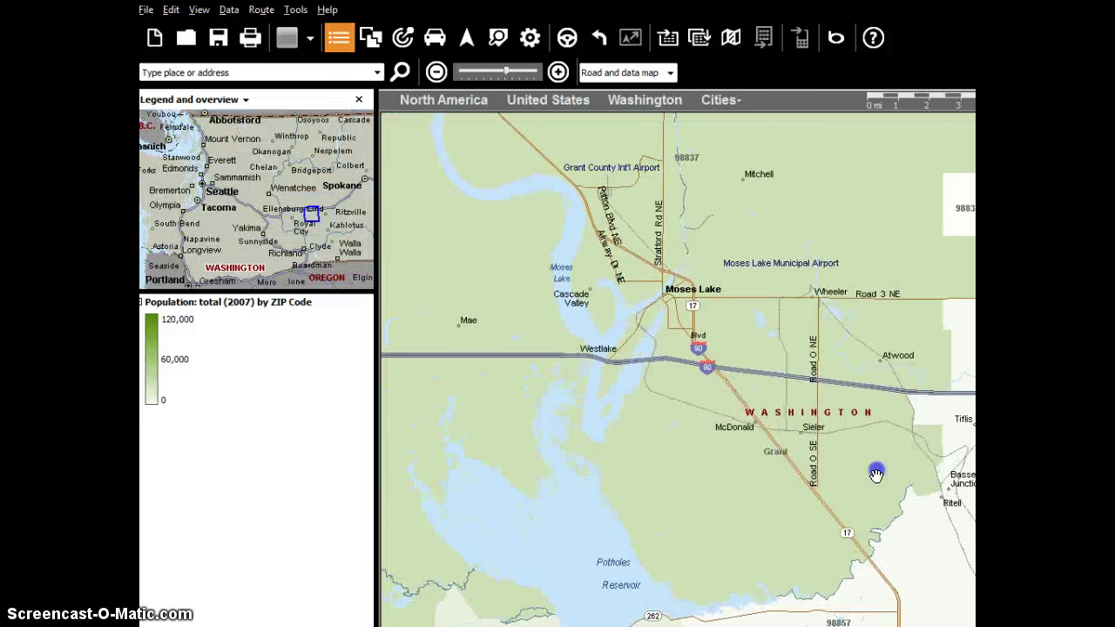
double_click(582, 310)
double_click(588, 317)
scroll(588, 317, down, 3)
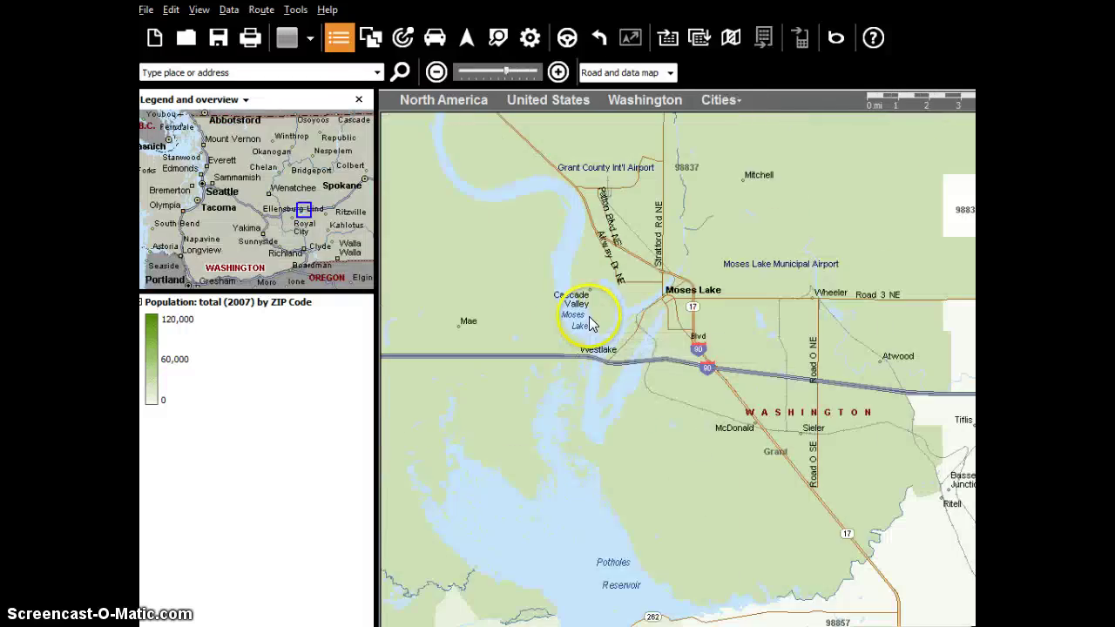
mouse_move(625, 561)
mouse_down()
mouse_move(607, 546)
mouse_move(846, 558)
mouse_up()
drag(575, 318, 659, 394)
mouse_move(514, 353)
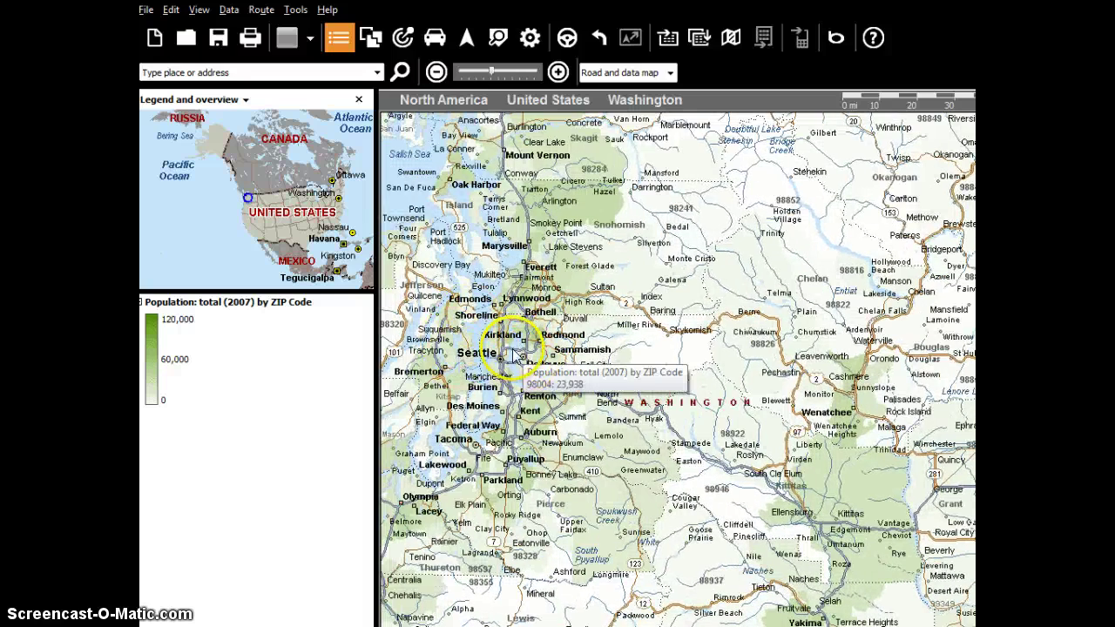
right_click(179, 303)
click(224, 238)
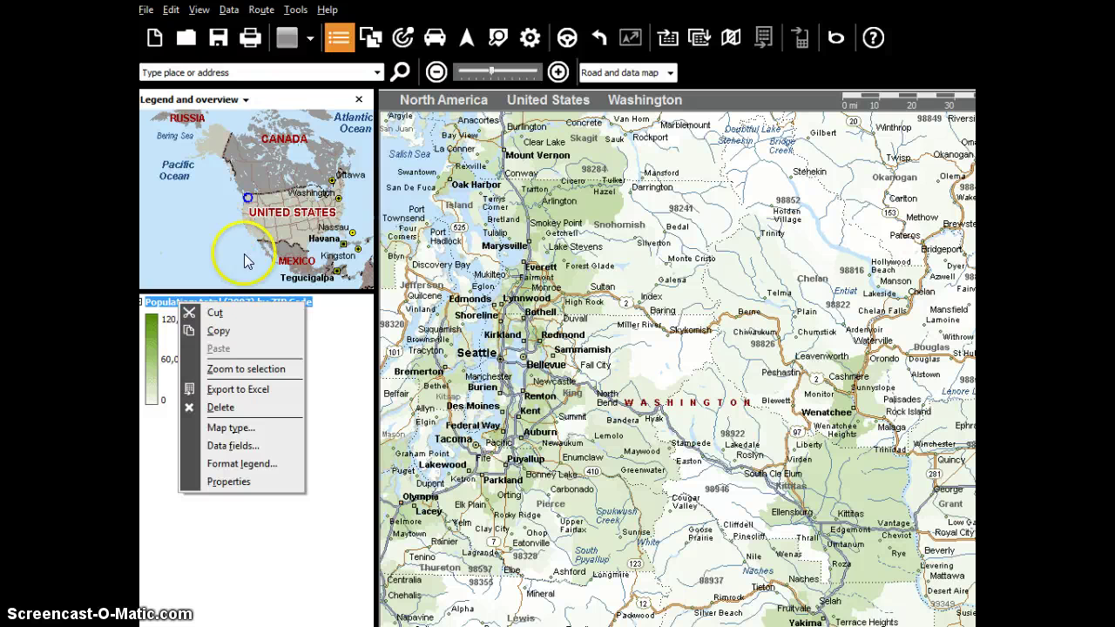
Step: Export the Population: total (2007) by ZIP Code data to Excel from the legend menu
right_click(157, 301)
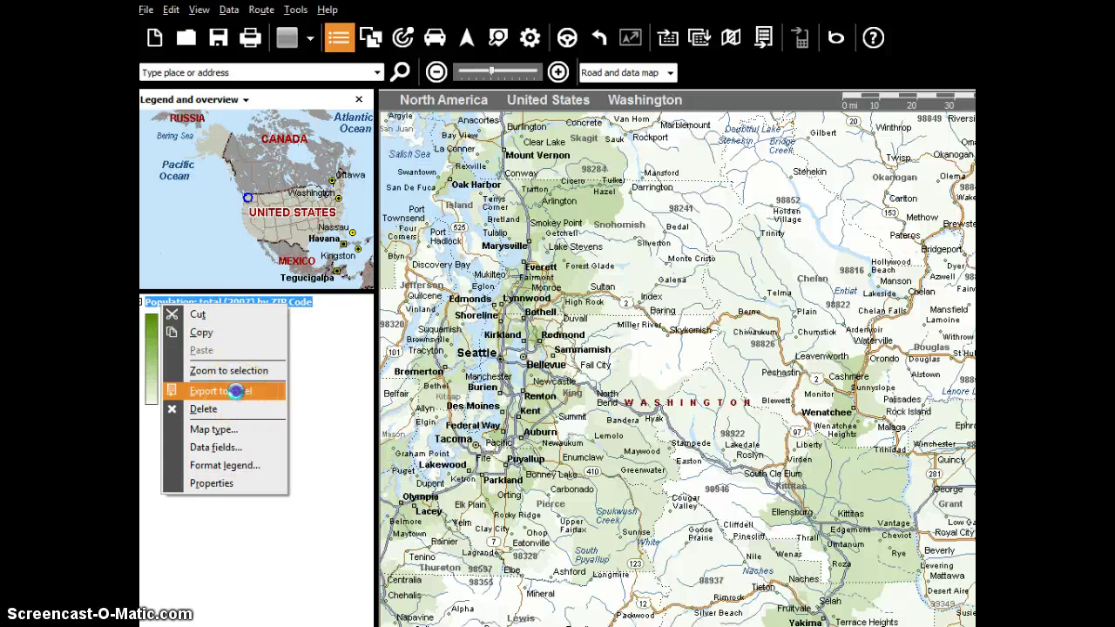
click(235, 391)
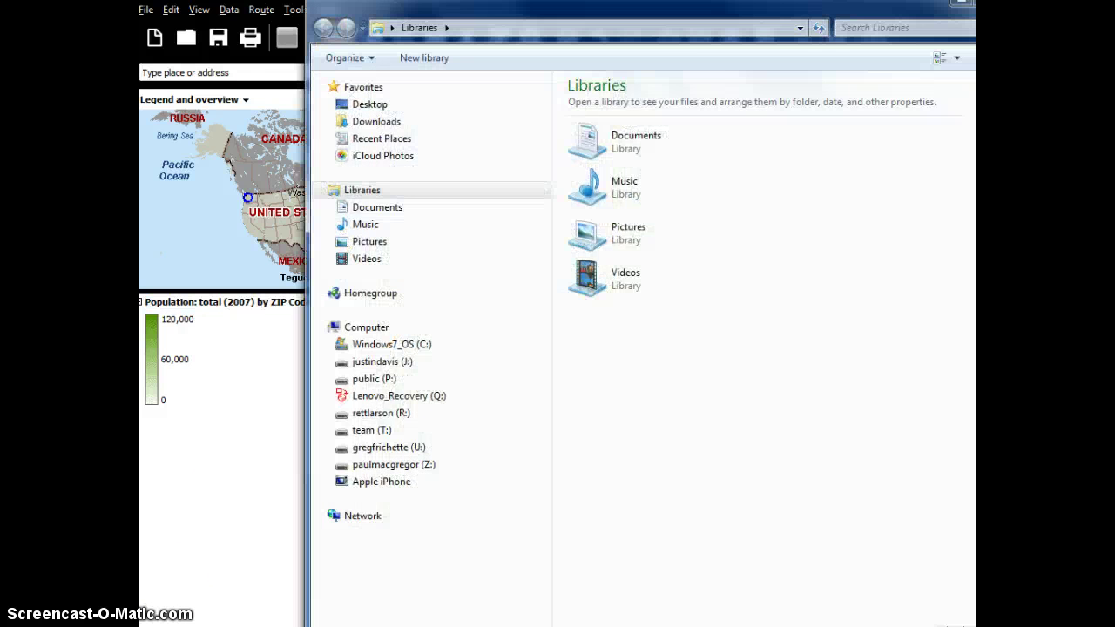
Step: Confirm the US Population workbook is in Documents > MapPoint, then return to MapPoint
double_click(573, 139)
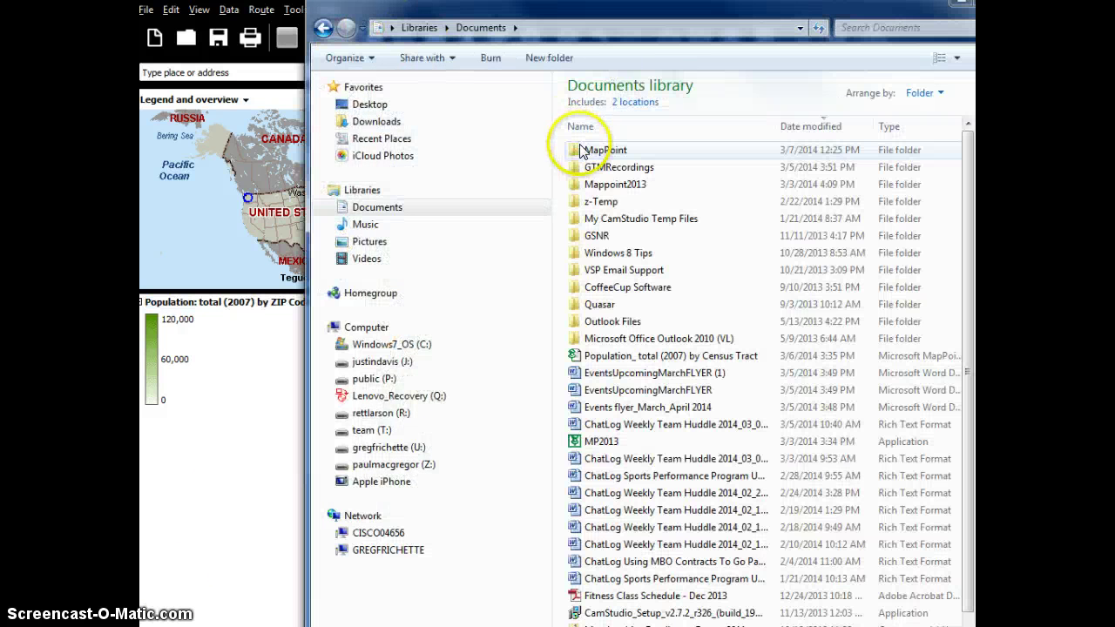
double_click(596, 150)
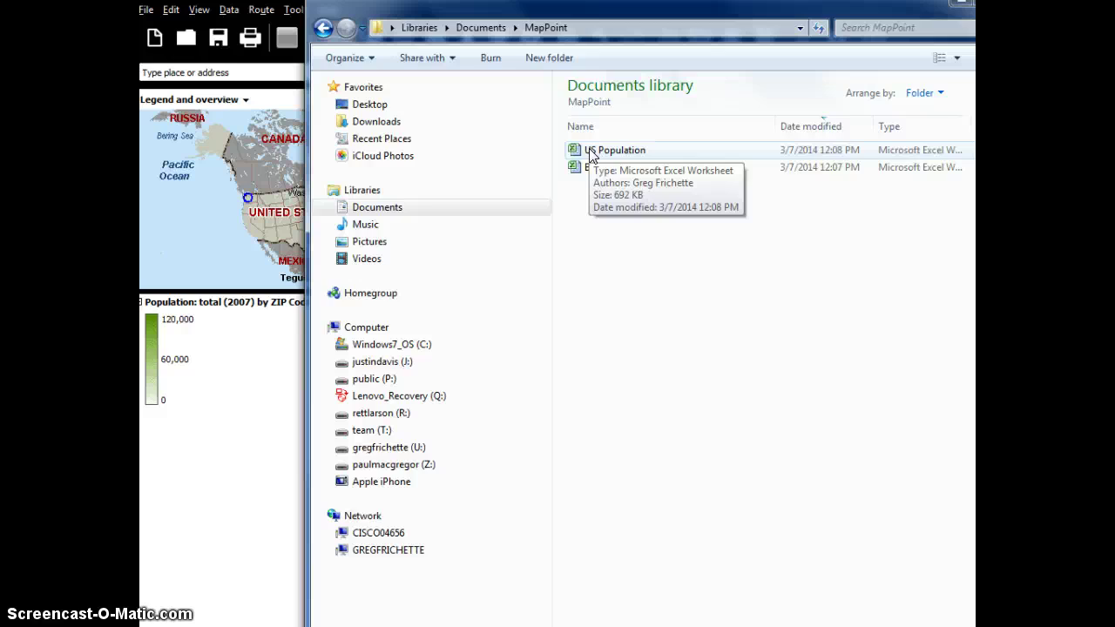
click(549, 166)
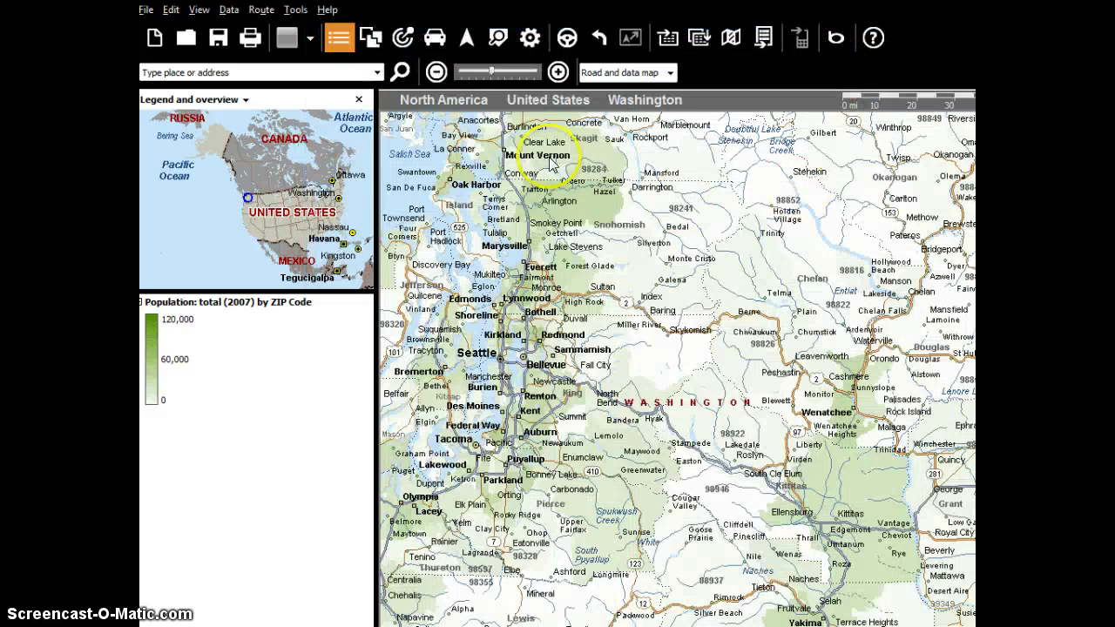
Step: Pan to southwest Washington and zoom in on the Columbia River near Cathlamet
drag(566, 512, 805, 353)
drag(505, 548, 556, 422)
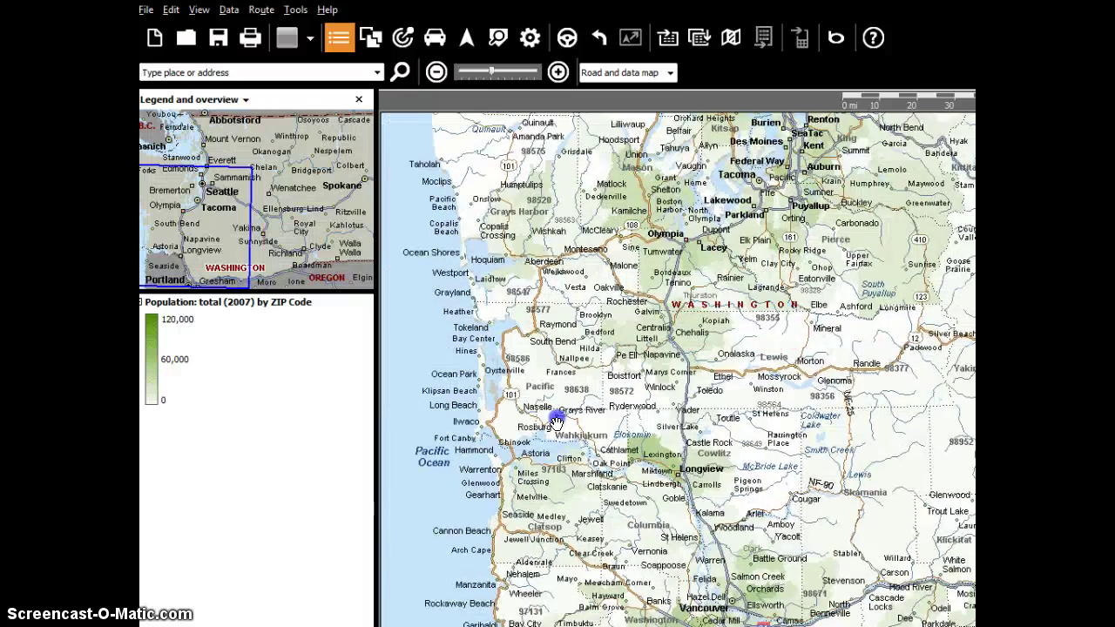
double_click(633, 448)
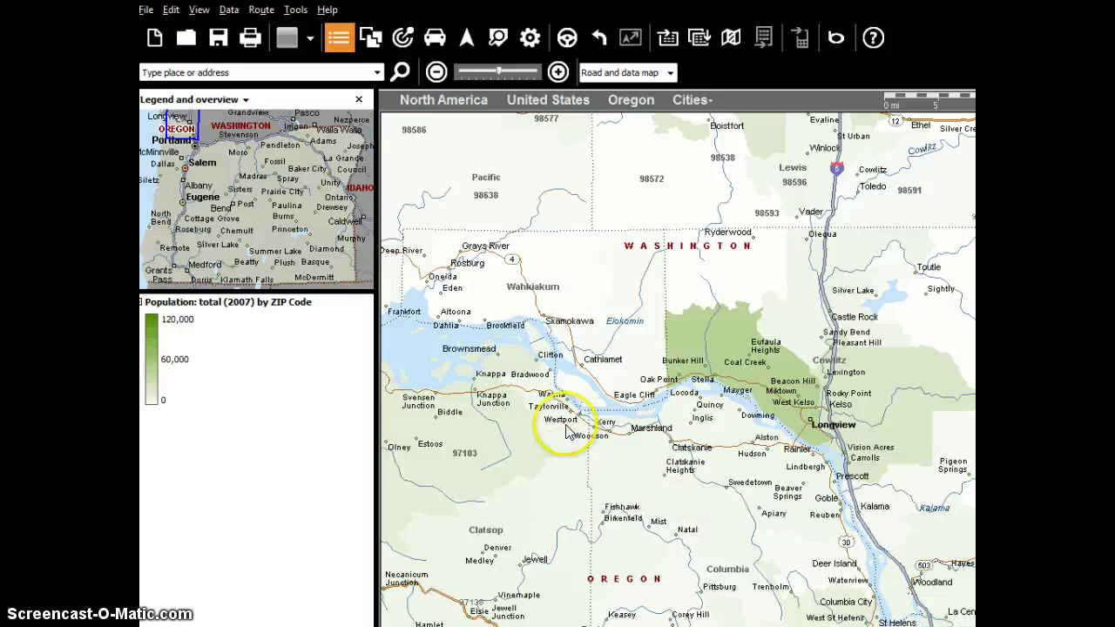
Step: Create a manual territory set based on ZIP Codes with the Territories wizard
mouse_move(813, 425)
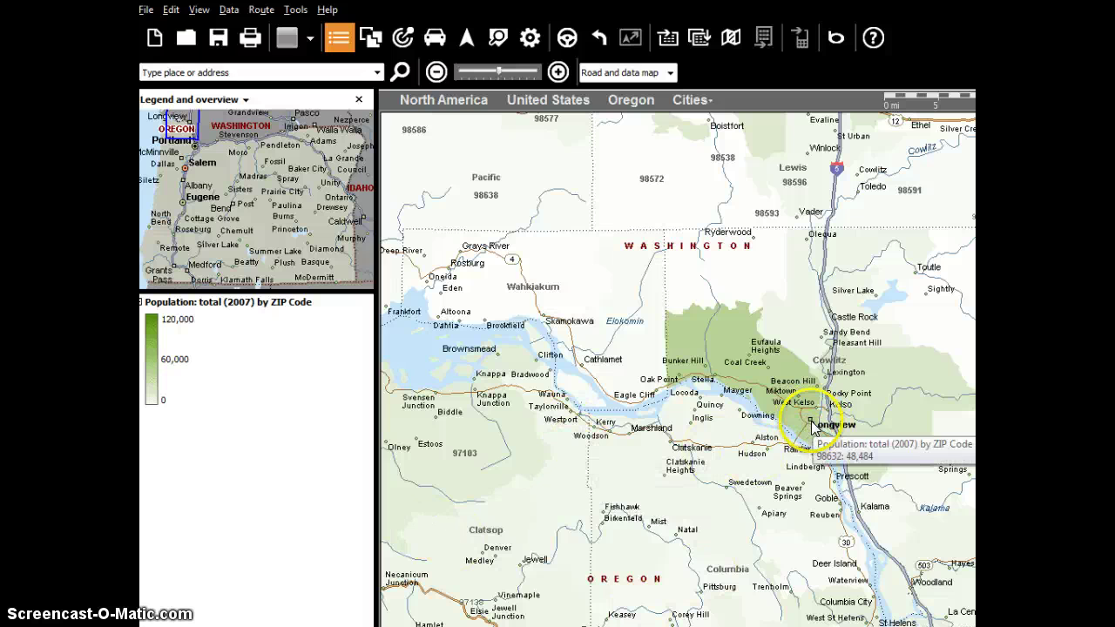
click(229, 10)
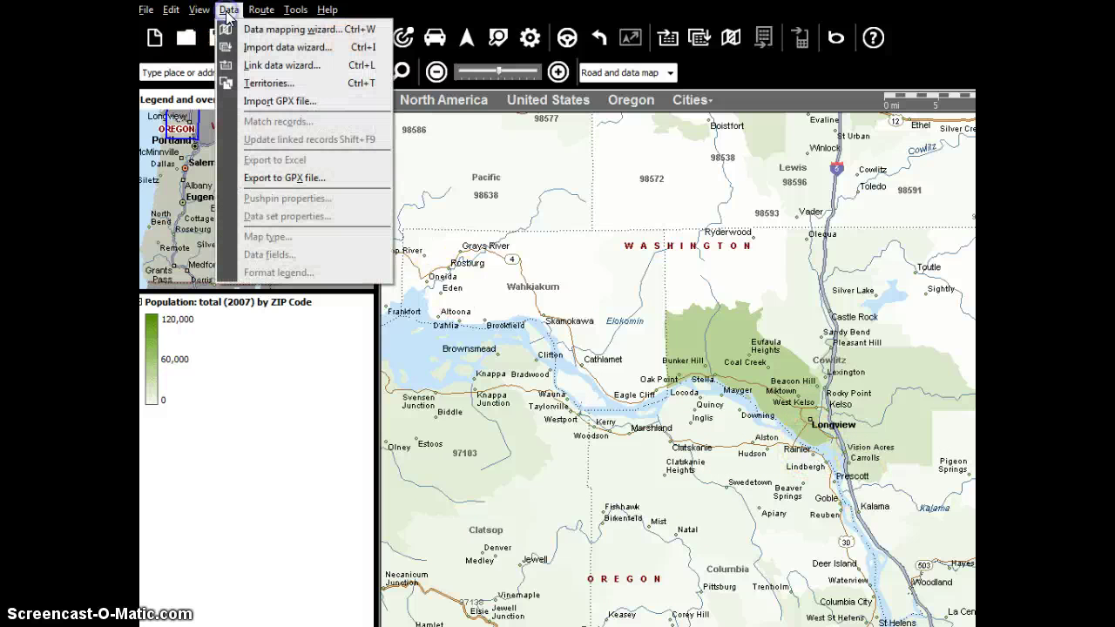
click(263, 85)
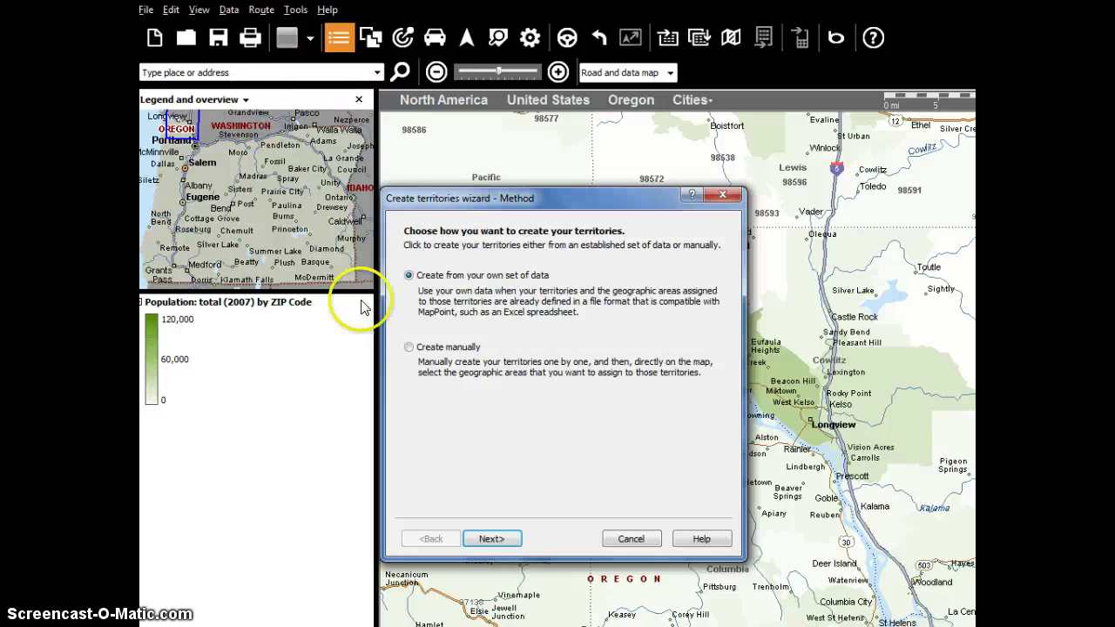
click(409, 348)
click(487, 538)
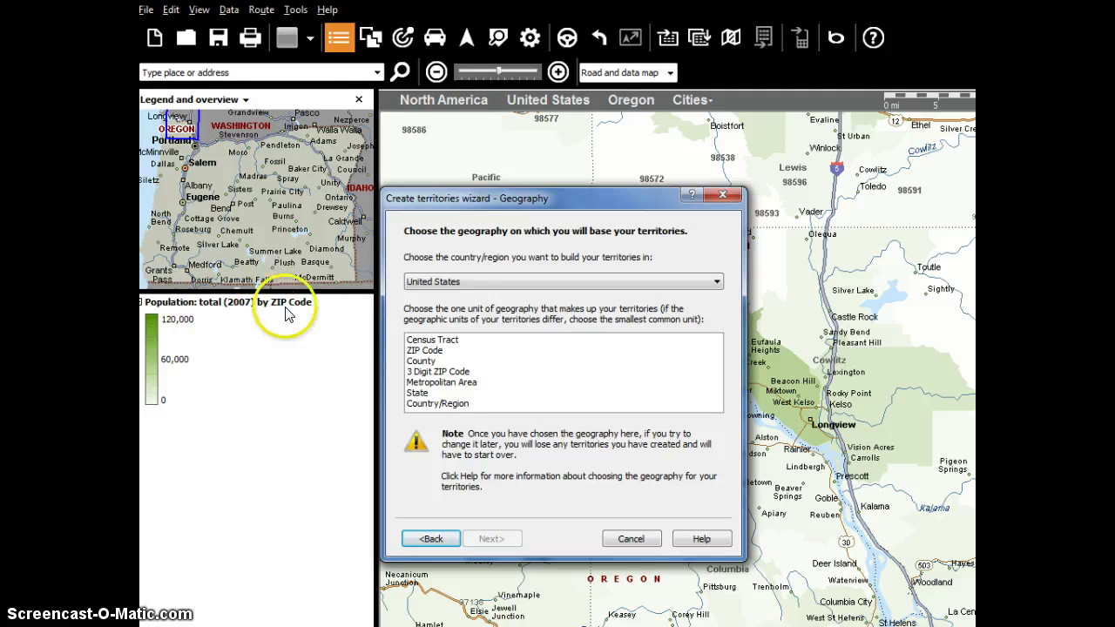
click(423, 351)
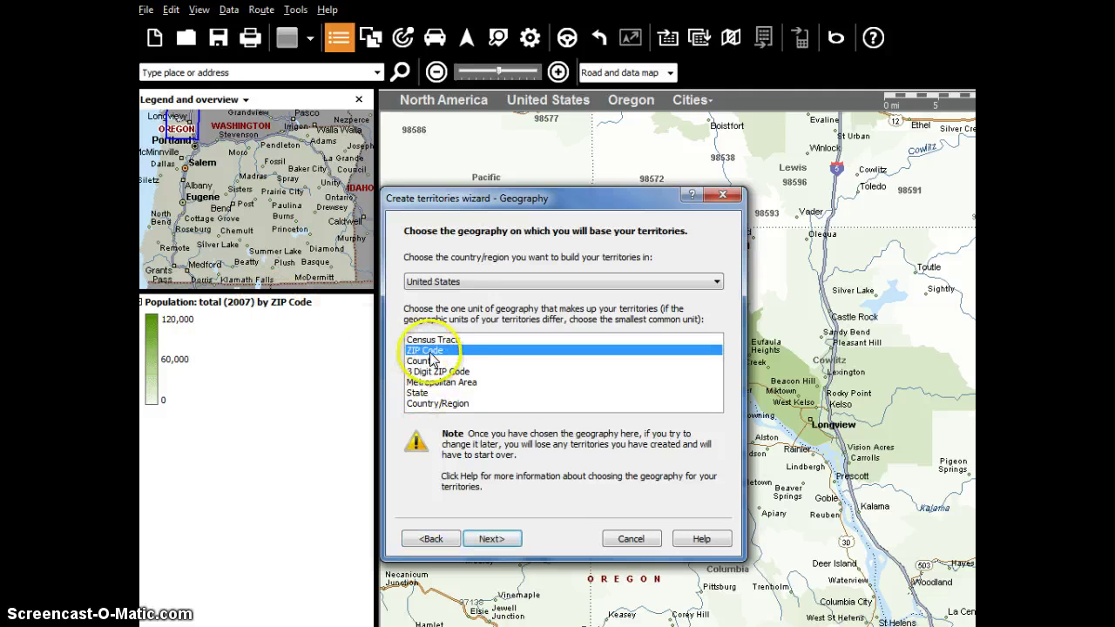
click(500, 540)
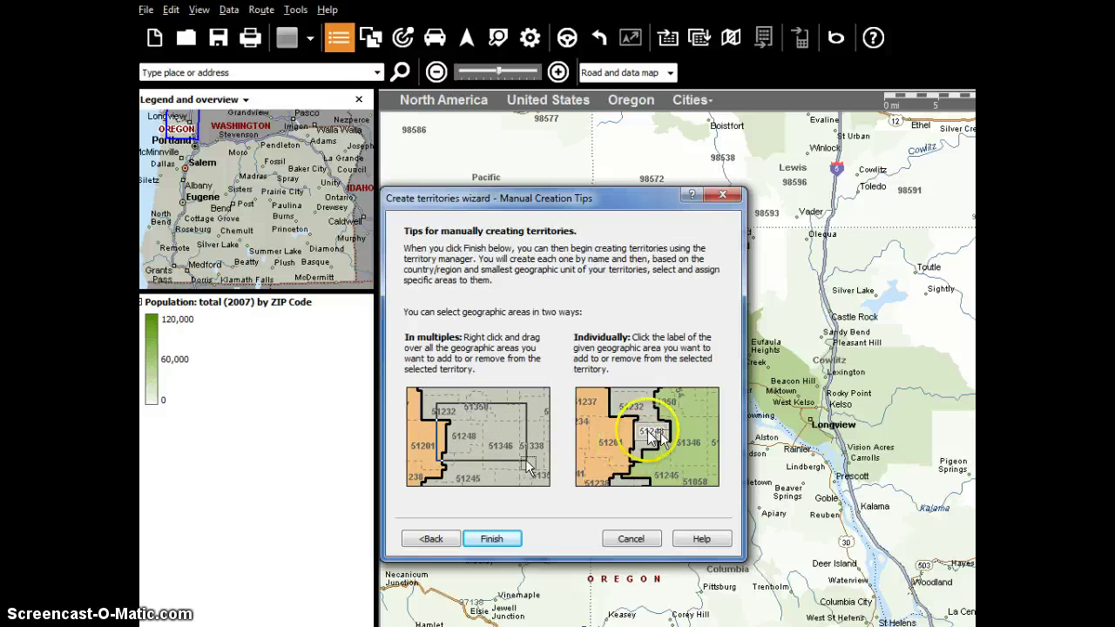
click(492, 540)
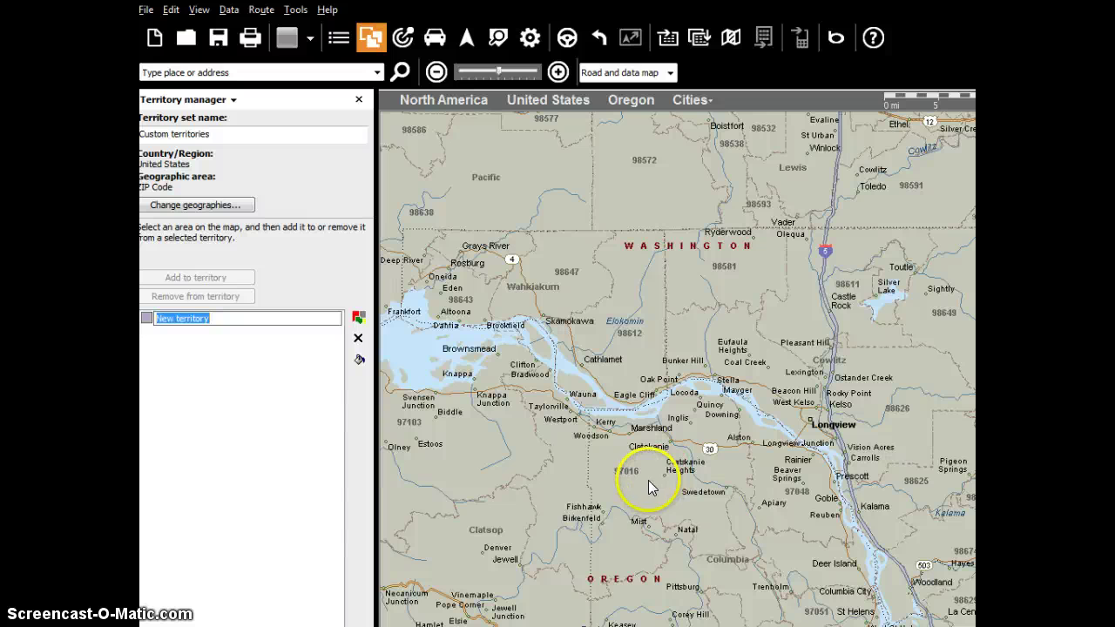
Step: Rename the new territory Woodson and add ZIP area 97016 to it
click(790, 494)
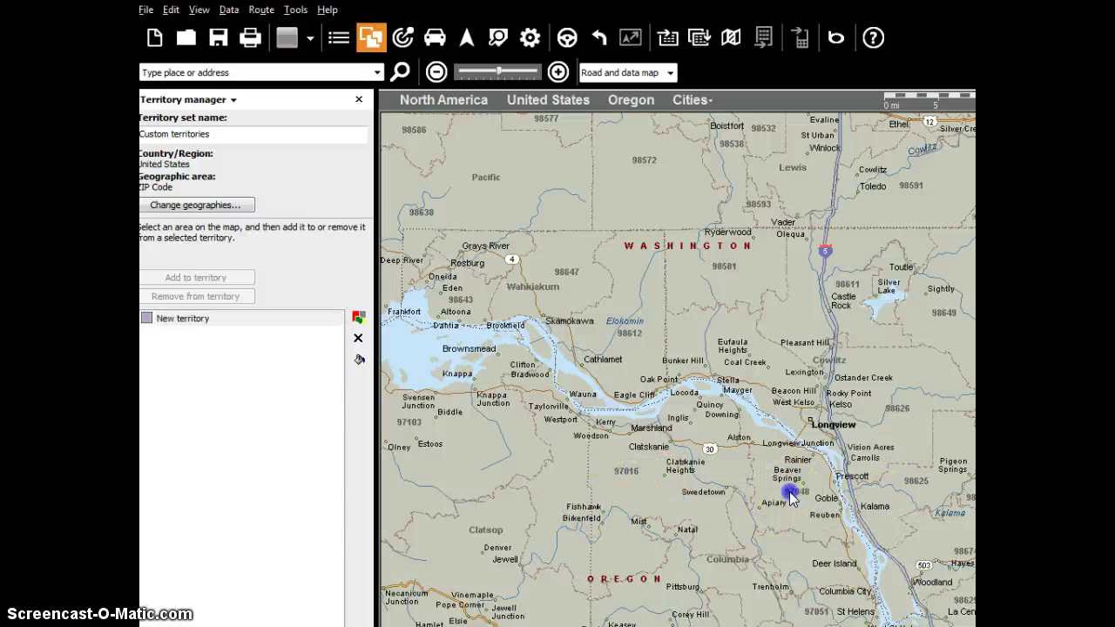
click(181, 320)
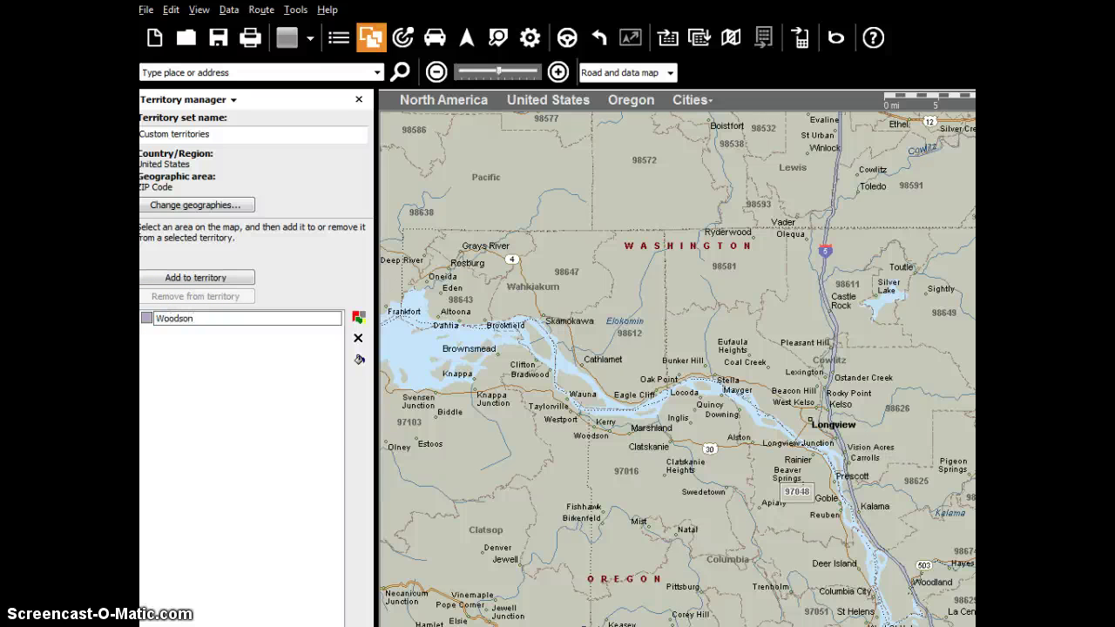
click(632, 484)
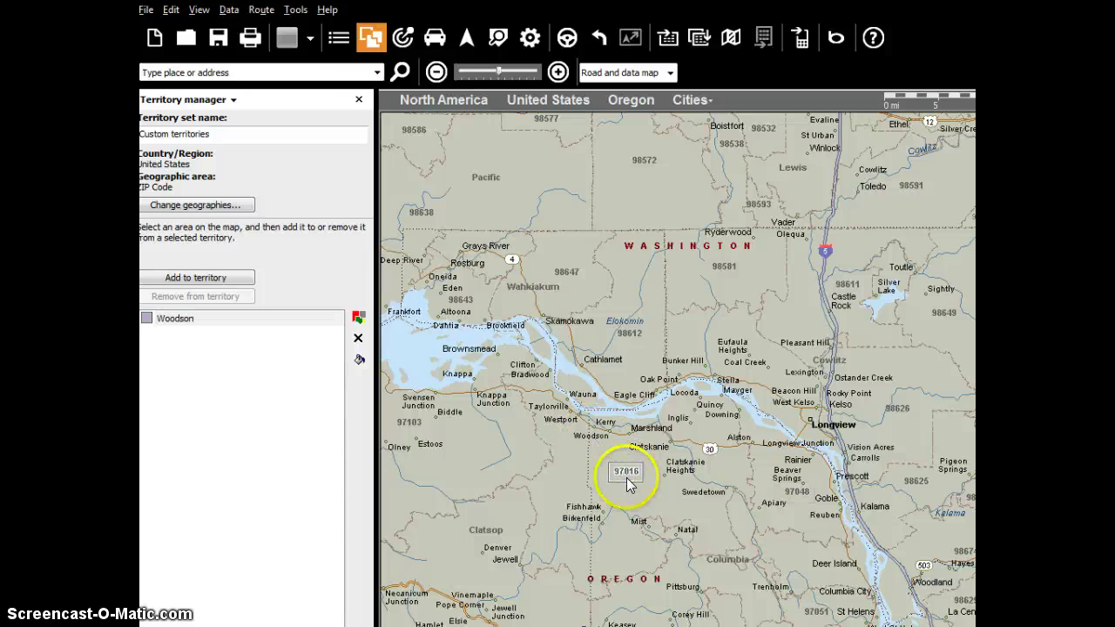
click(234, 321)
click(174, 278)
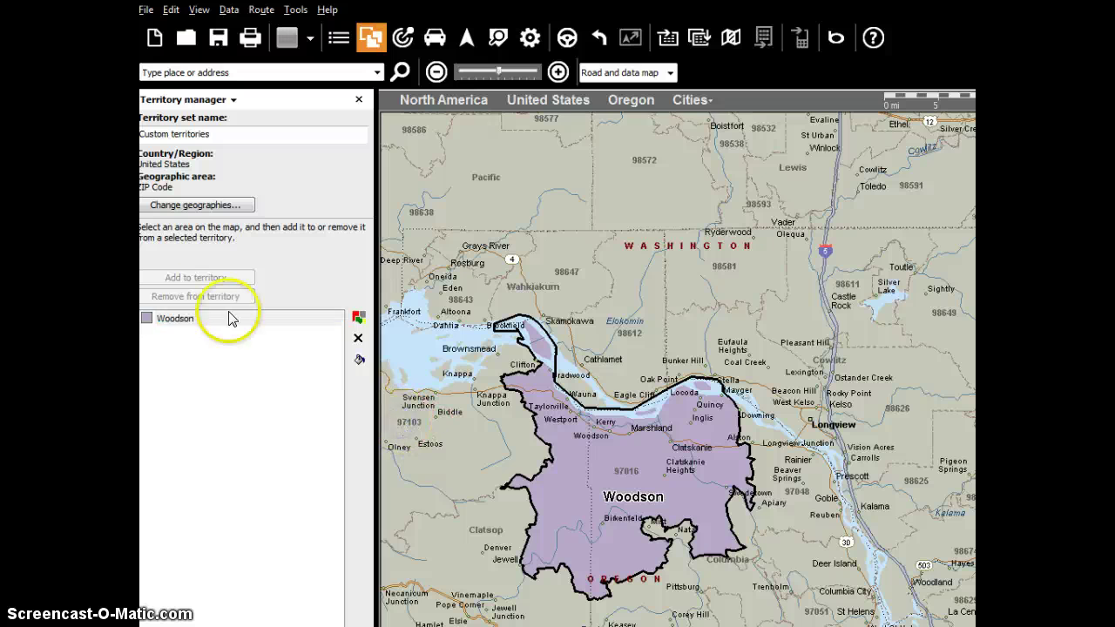
click(161, 277)
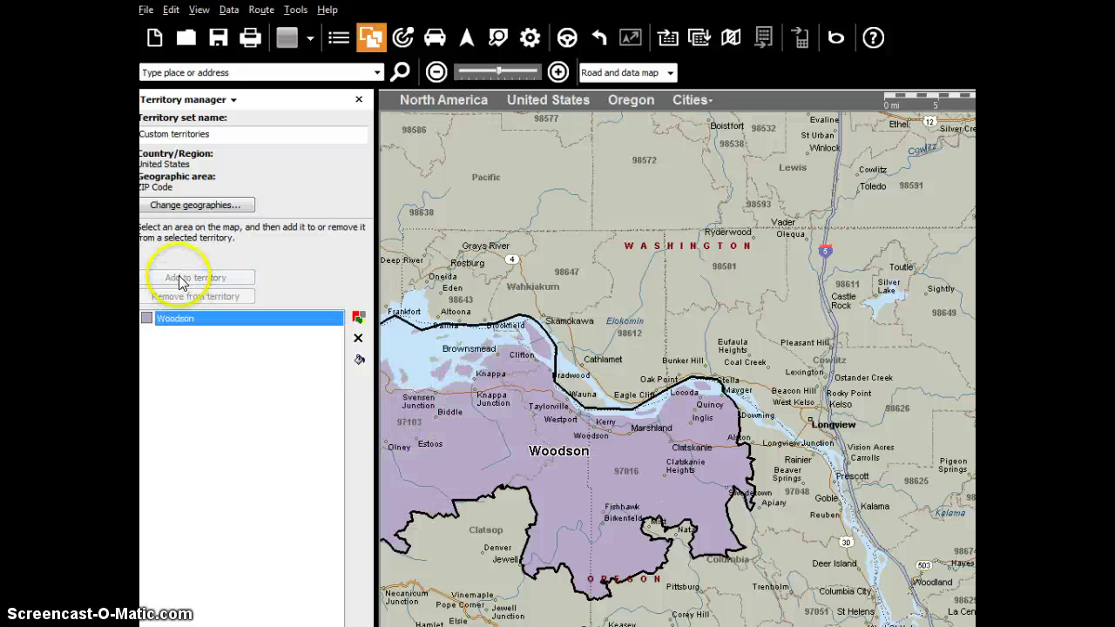
Step: Add ZIP area 97048 to Woodson and shift the map east of the river
click(792, 493)
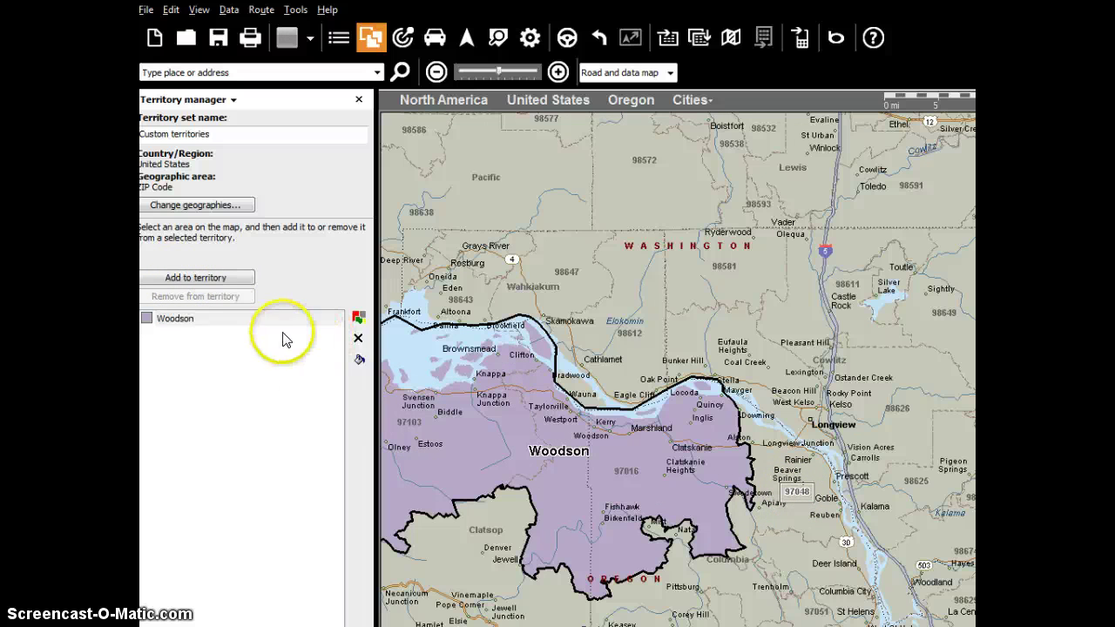
click(161, 278)
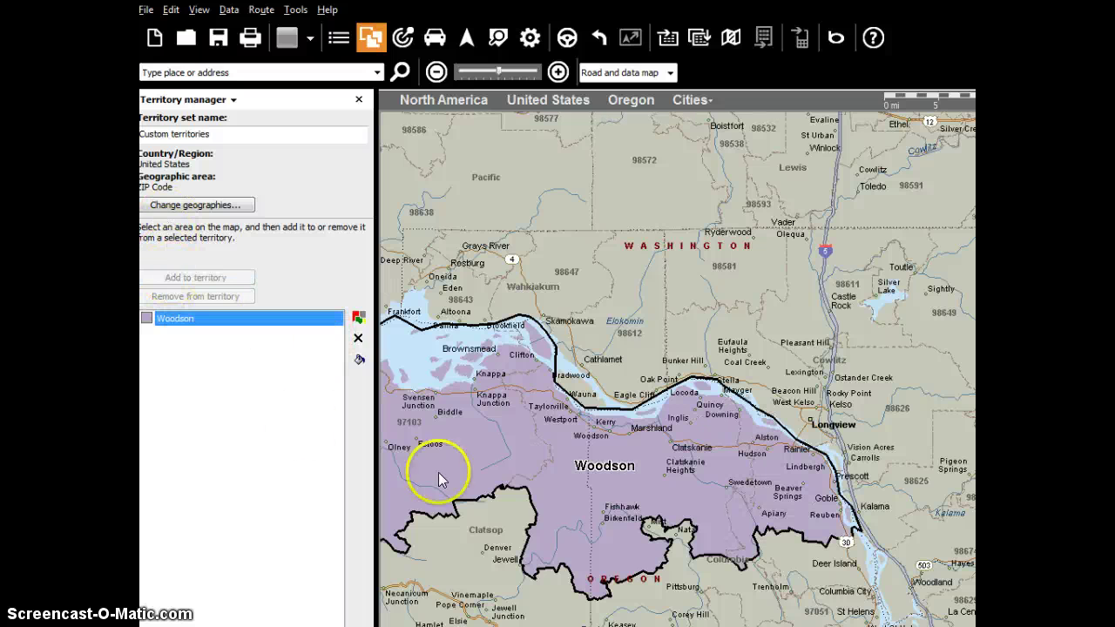
click(712, 614)
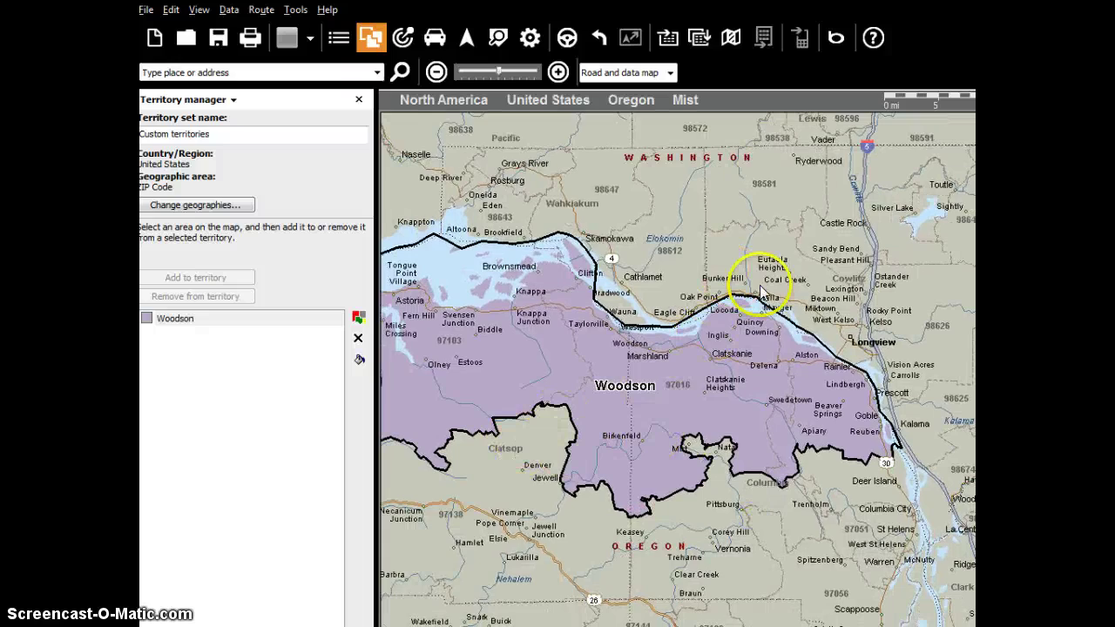
click(817, 276)
drag(817, 276, 745, 310)
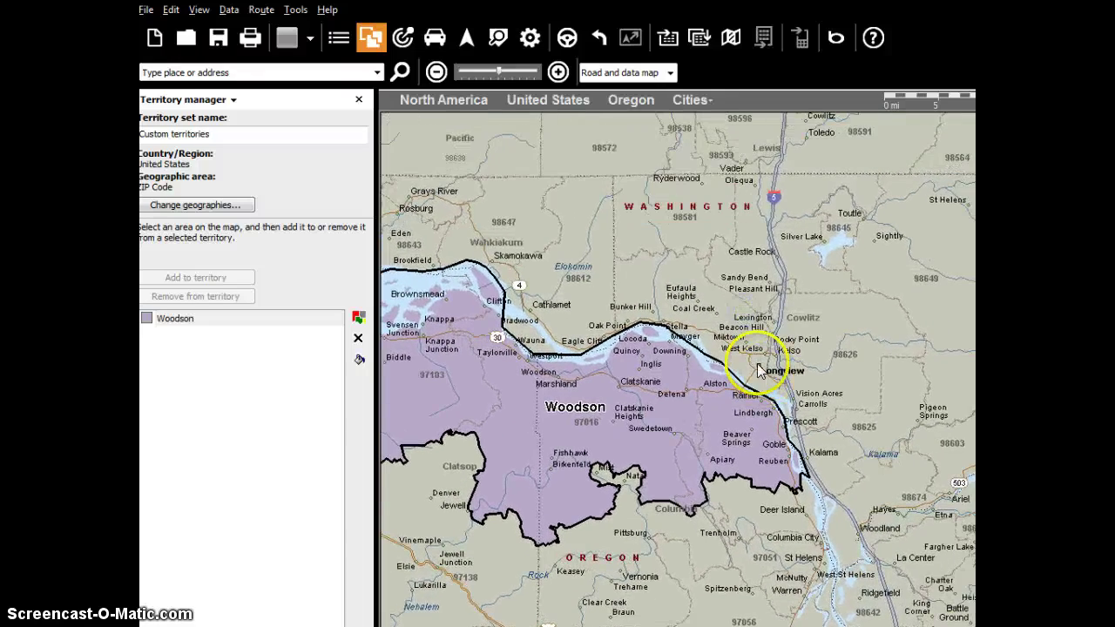
Step: Create a second territory and name it Longview
click(358, 318)
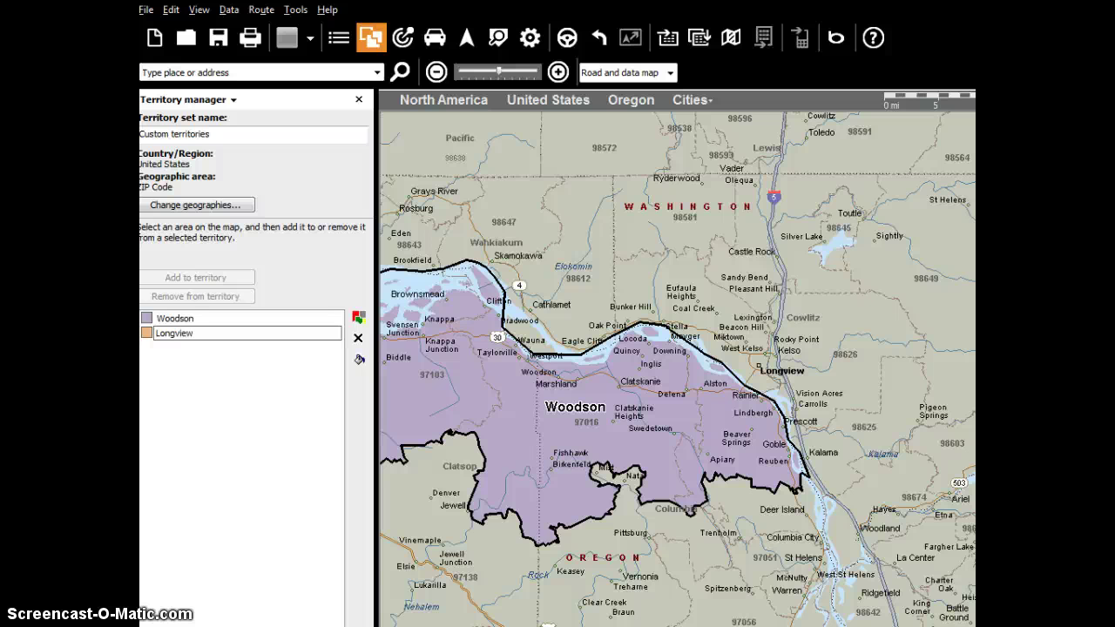
click(203, 386)
click(182, 334)
key(Return)
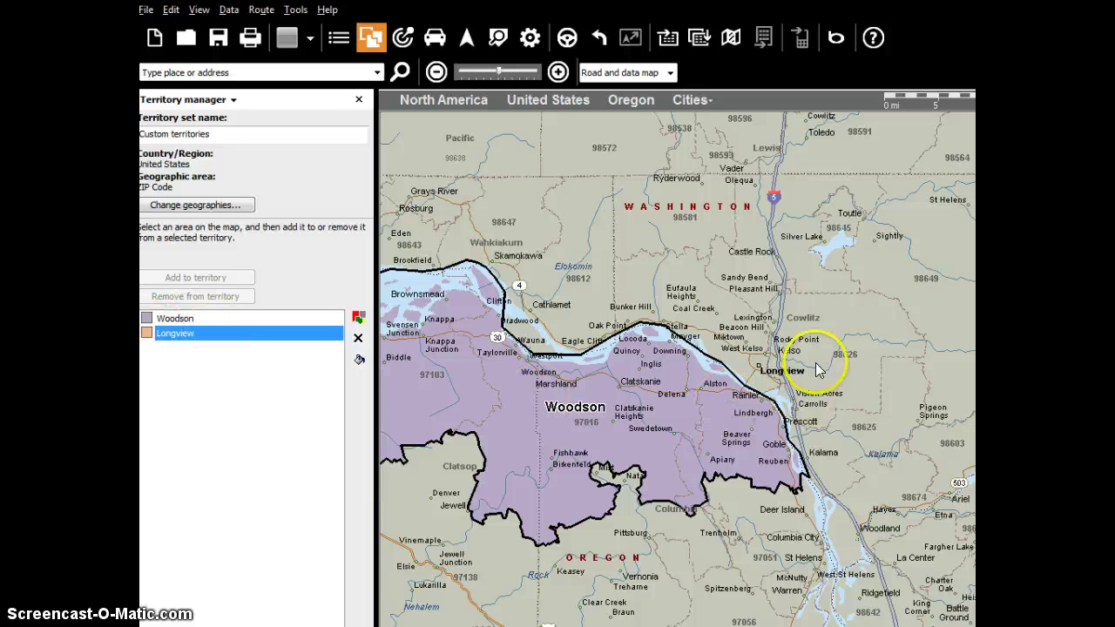
Step: Add the ZIP areas from Silver Lake to Vision Acres to the Longview territory
drag(786, 215, 952, 402)
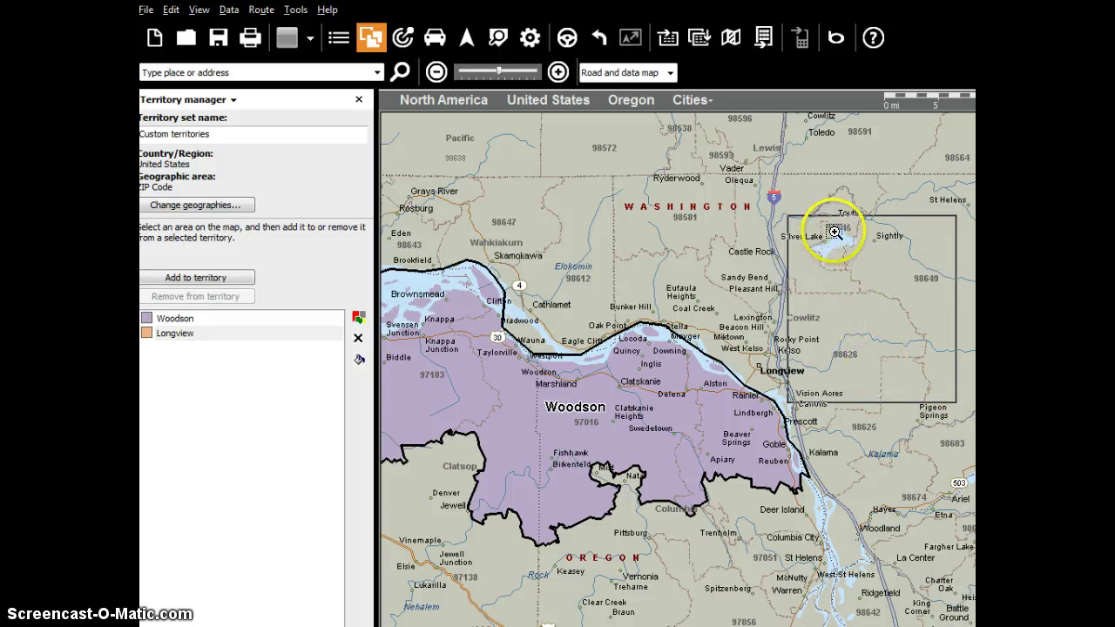
click(209, 278)
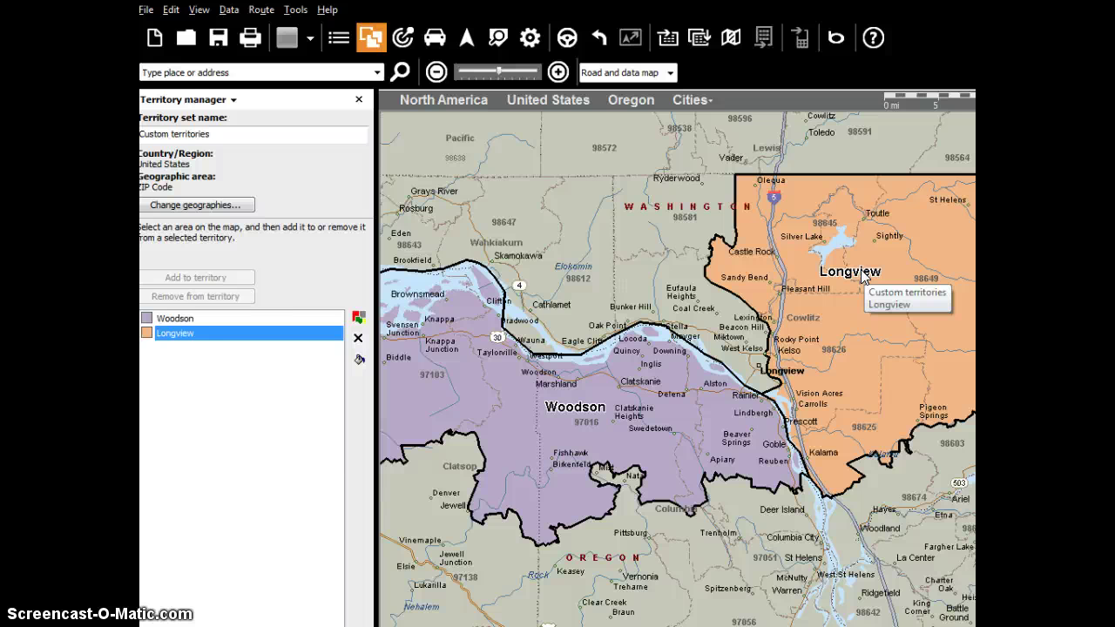
click(773, 211)
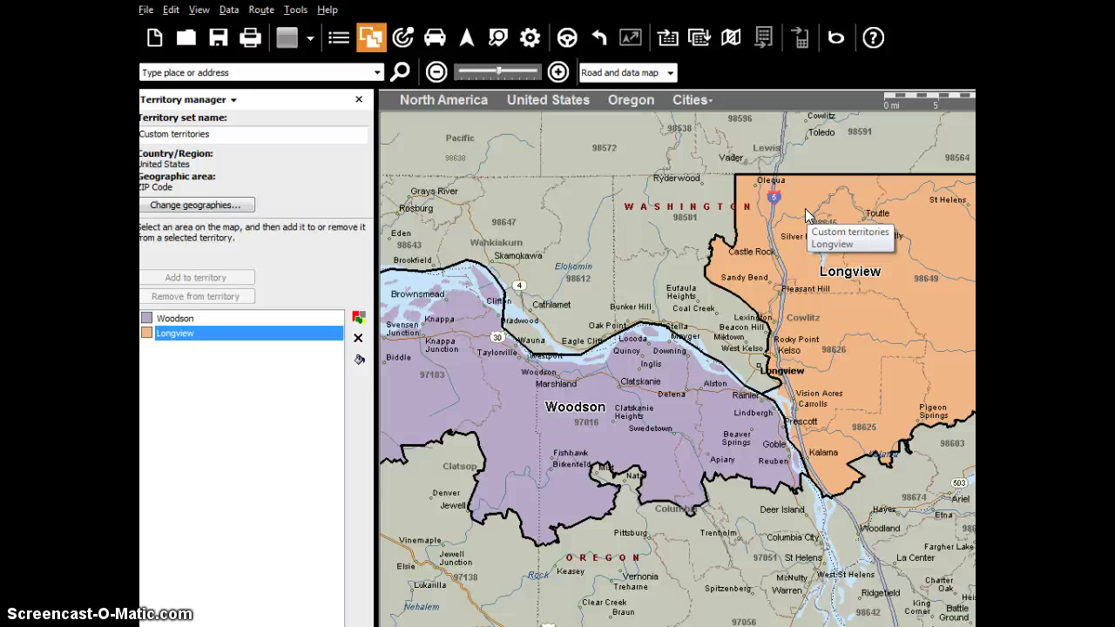
click(810, 213)
click(752, 133)
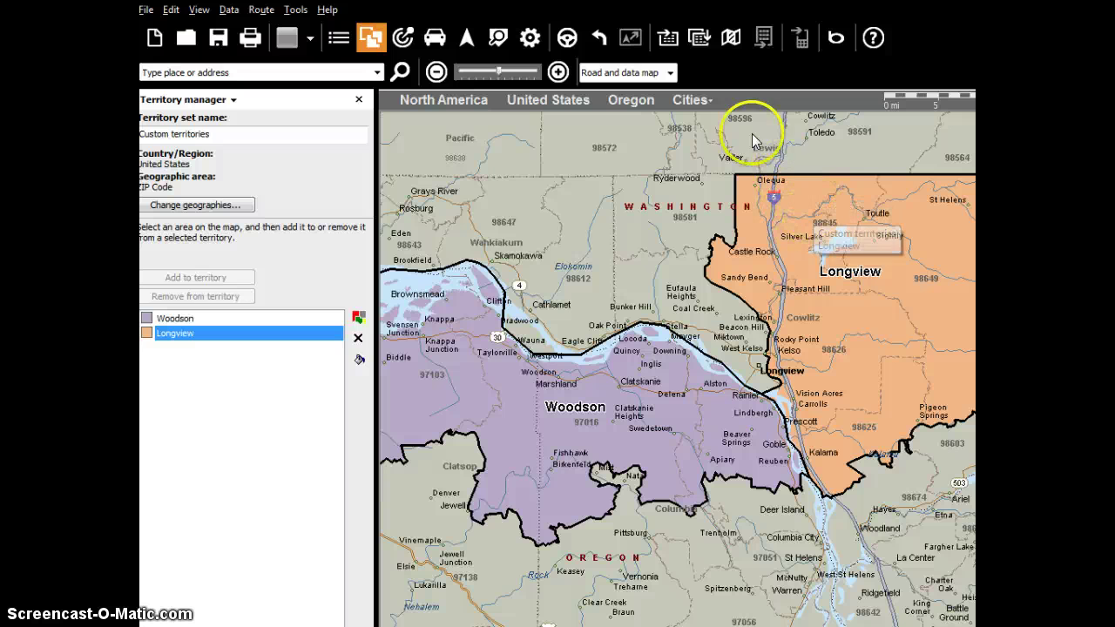
Step: Start a Shaded area data map with Link to data, reaching the MapPoint folder's workbooks
click(731, 40)
click(418, 271)
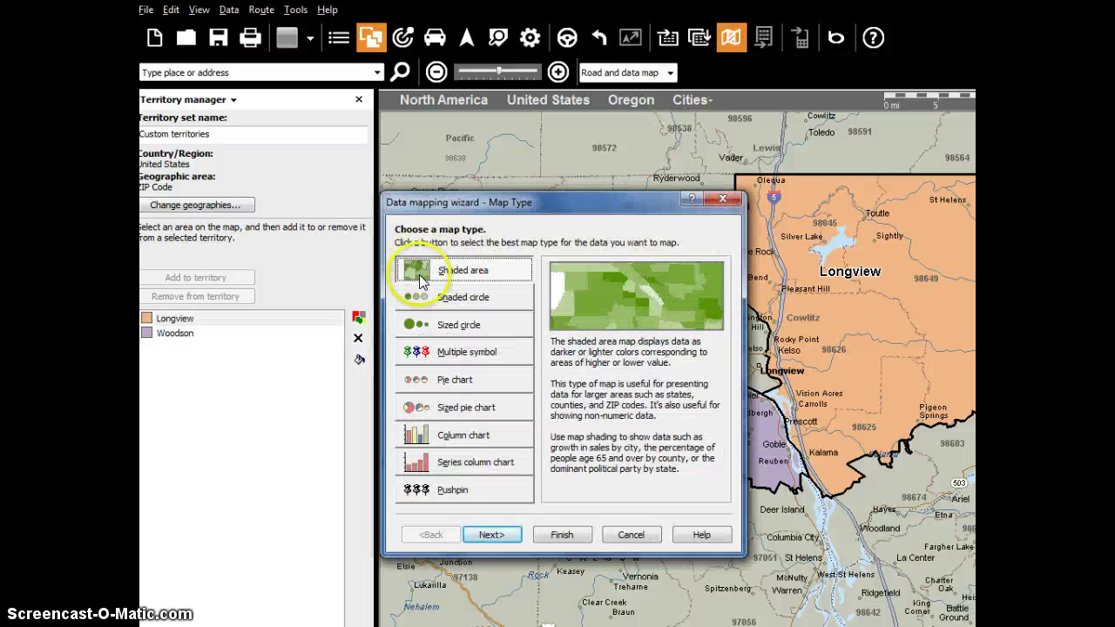
click(492, 535)
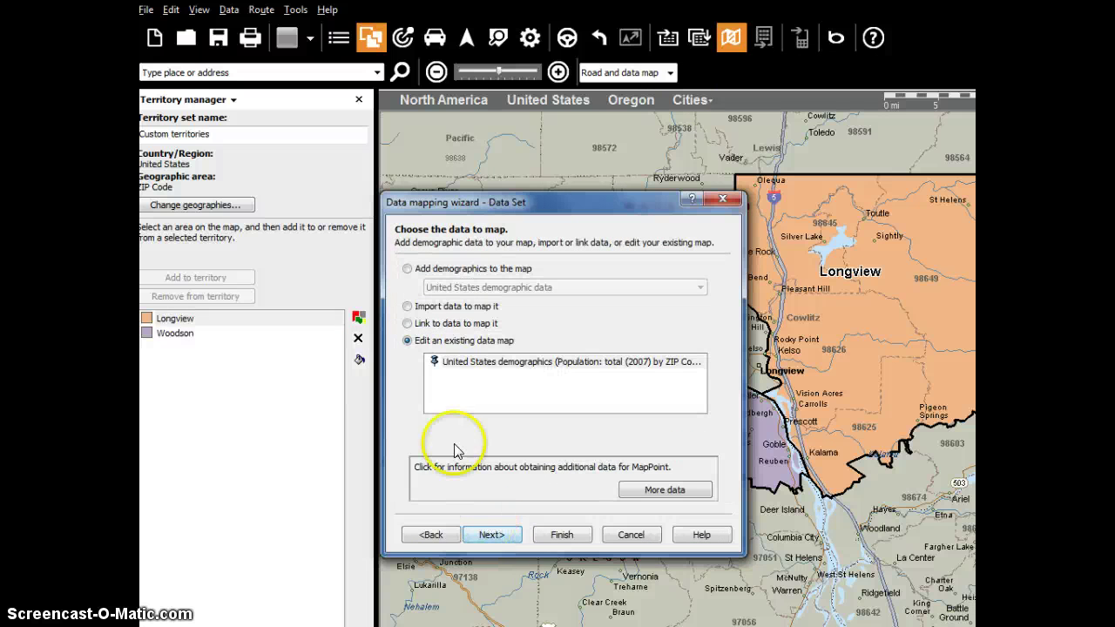
click(408, 324)
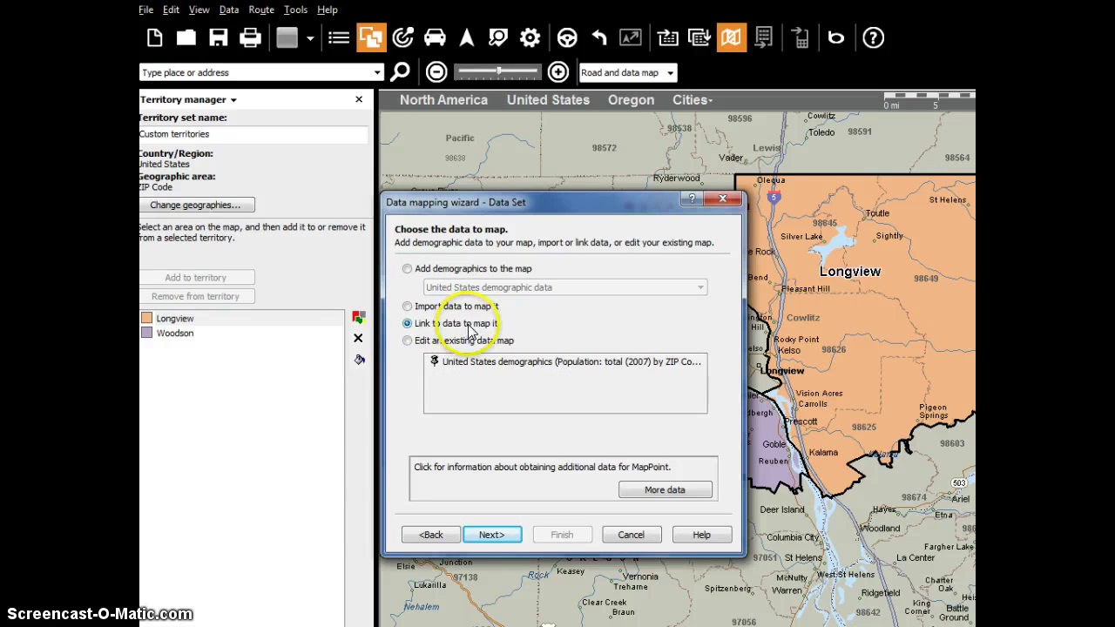
click(491, 534)
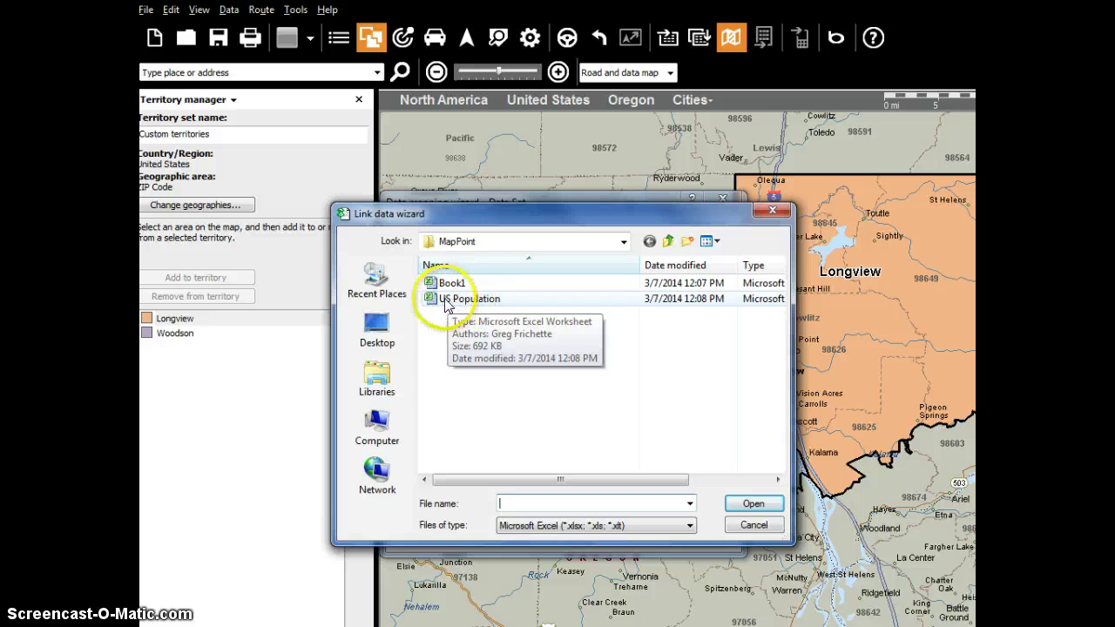
Step: Link the US Population workbook's Population total (2007) sheet, keeping ZIP Code as the primary key
click(446, 301)
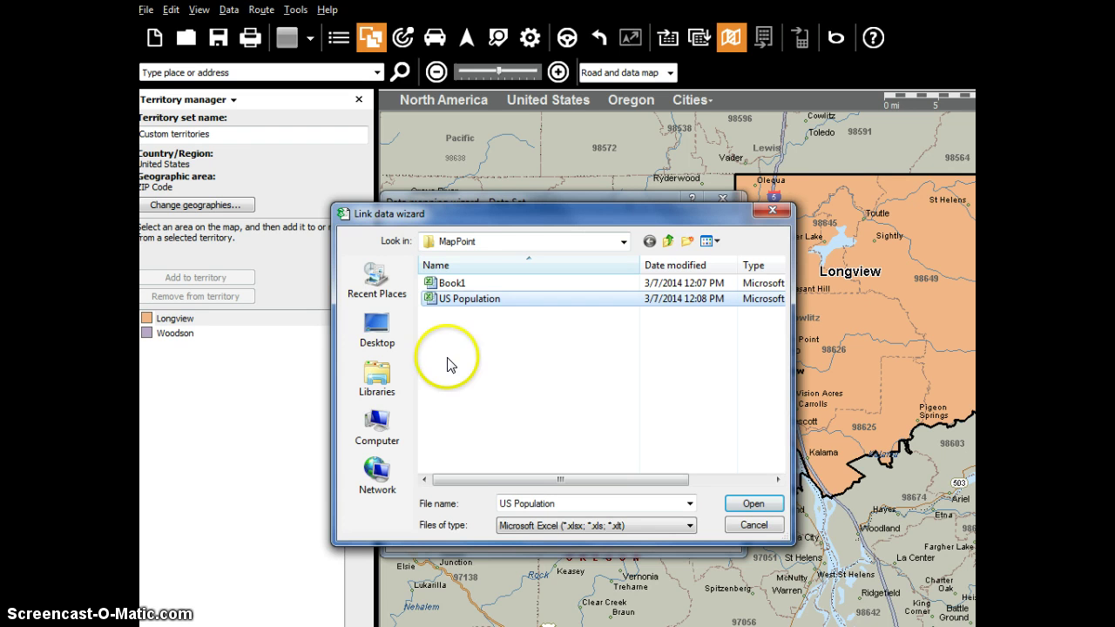
click(754, 504)
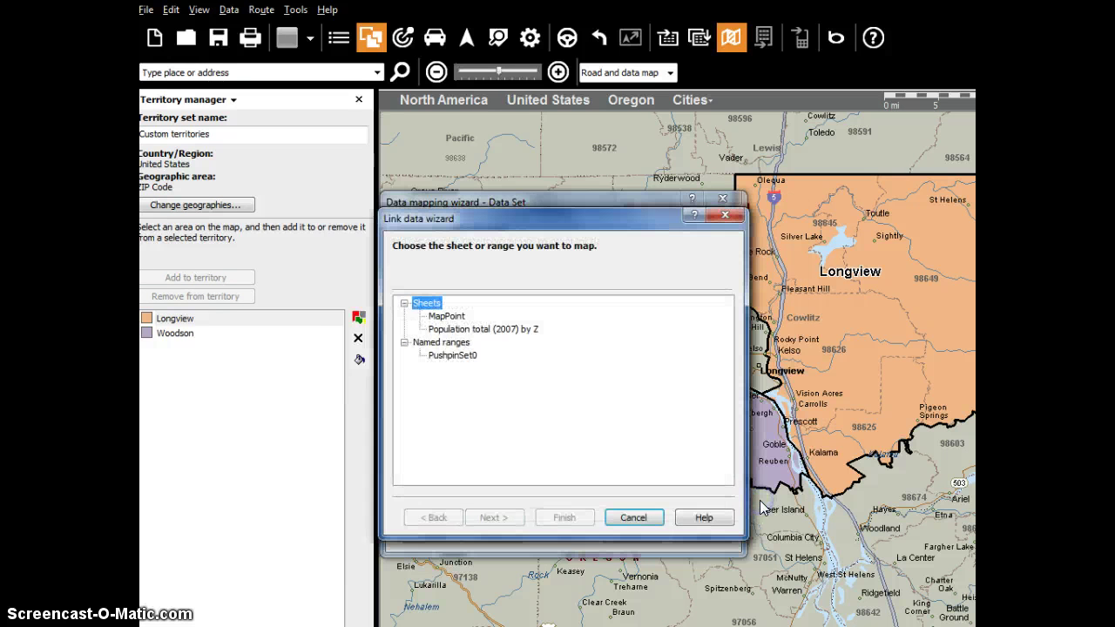
click(451, 329)
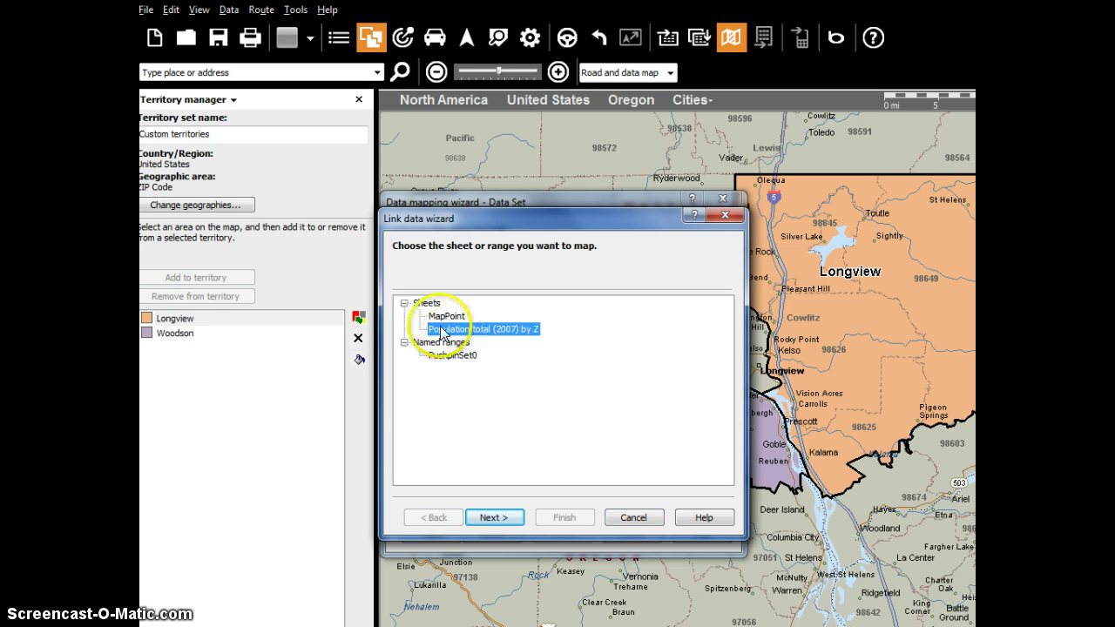
click(493, 518)
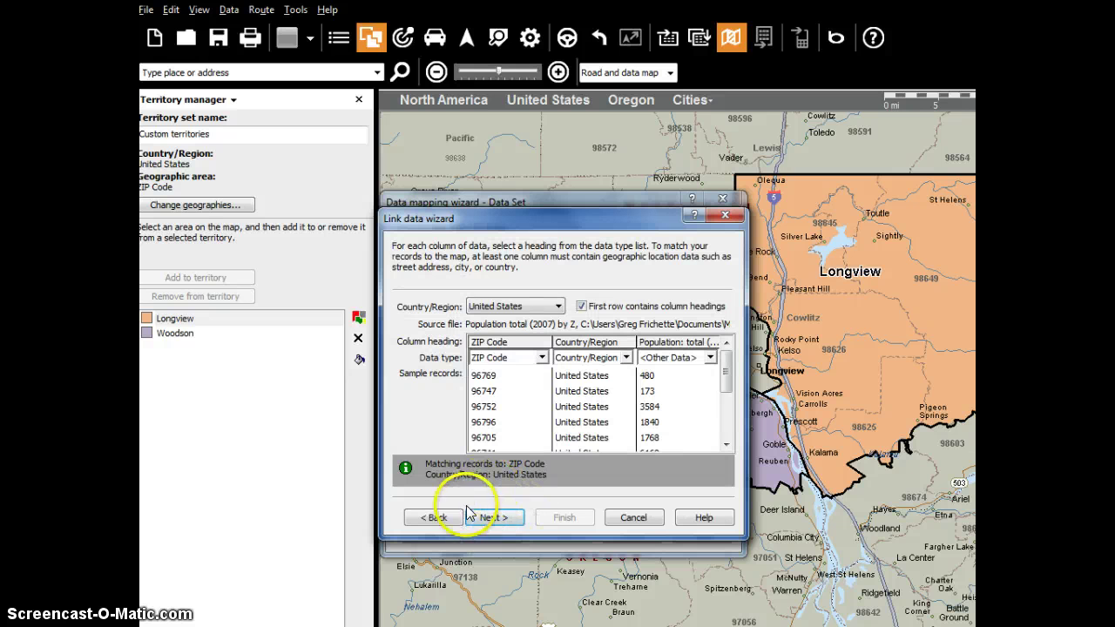
click(494, 518)
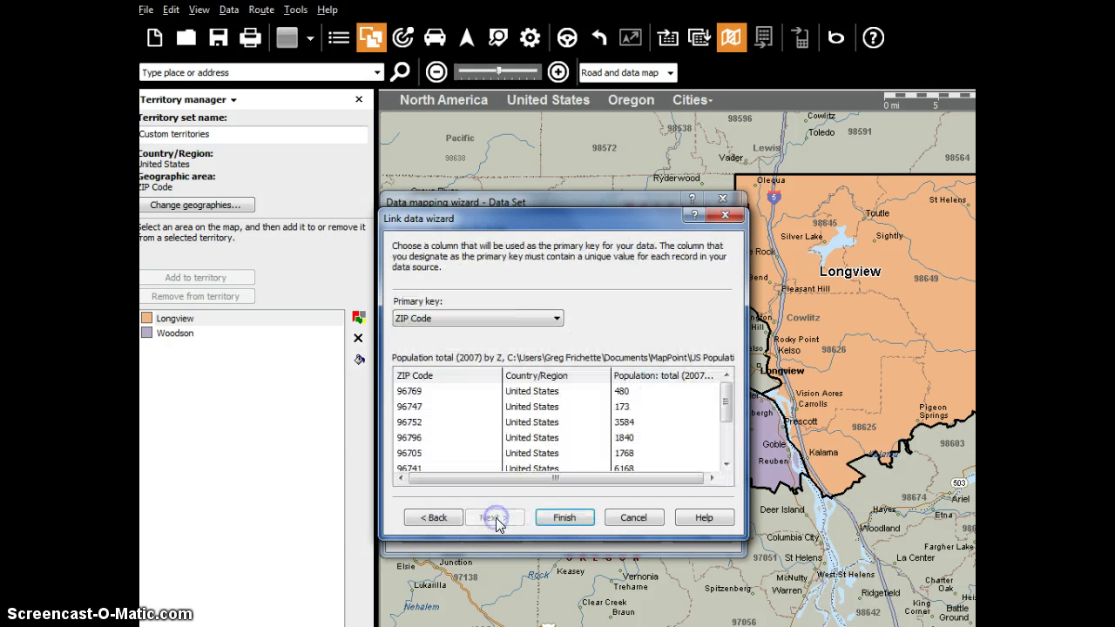
click(538, 517)
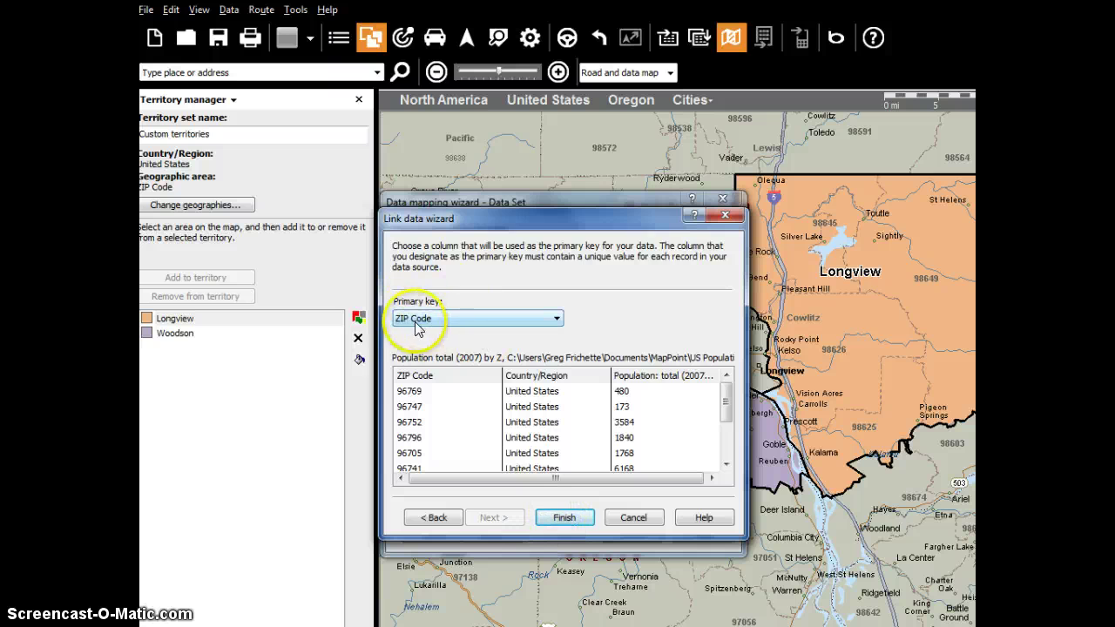
click(563, 517)
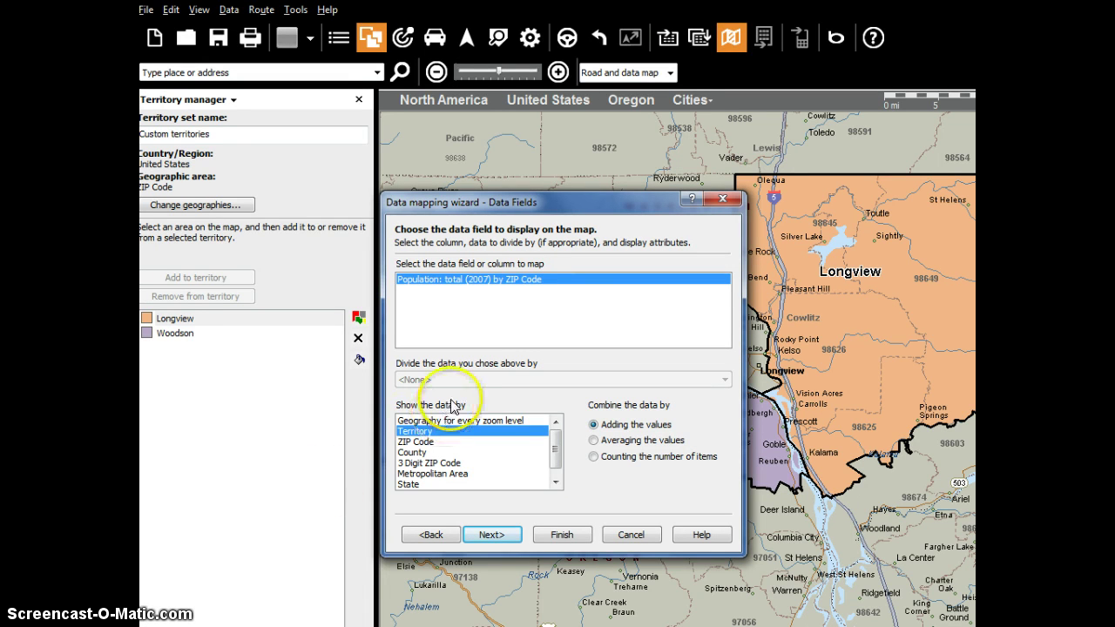
Step: Shade by territory with added values, giving Longview 40,707 and Woodson 30,229, then check a nearby ZIP
click(415, 430)
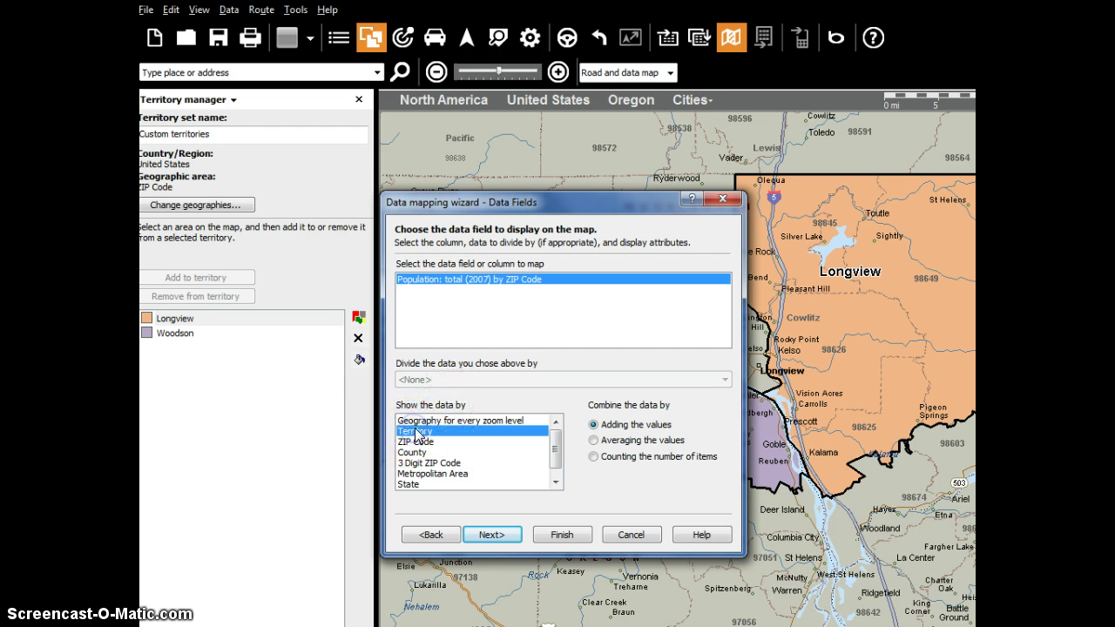
click(490, 534)
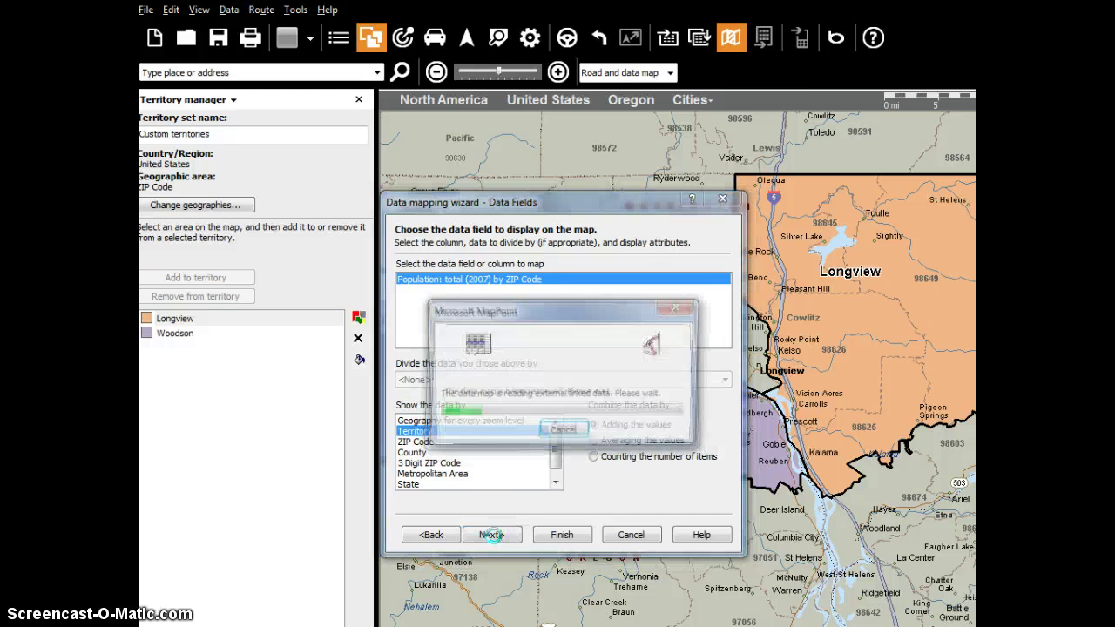
click(559, 536)
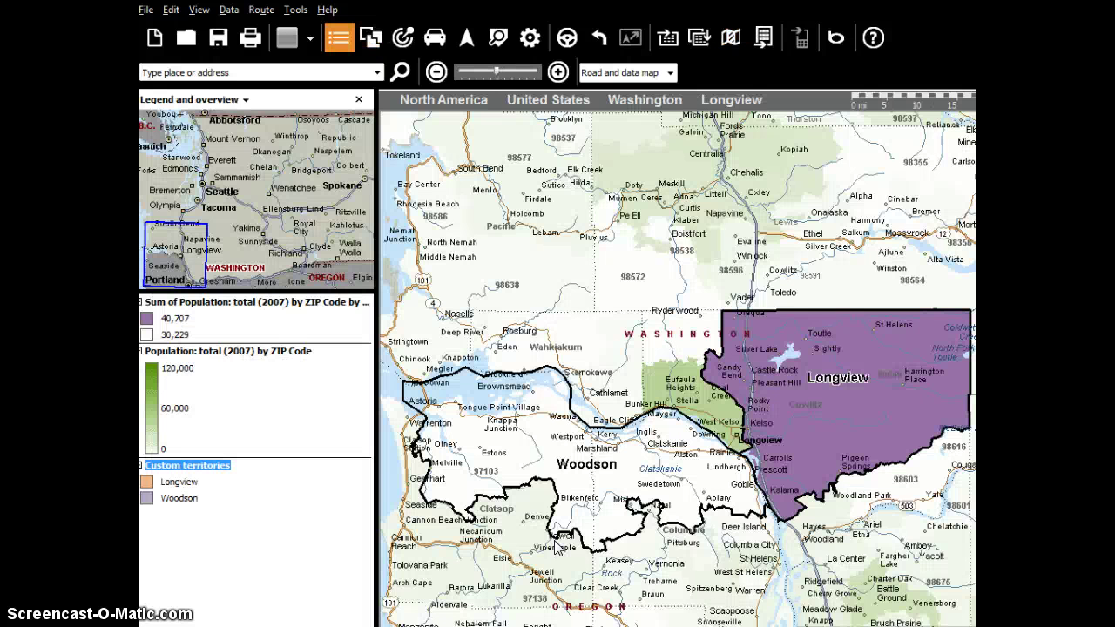
click(565, 466)
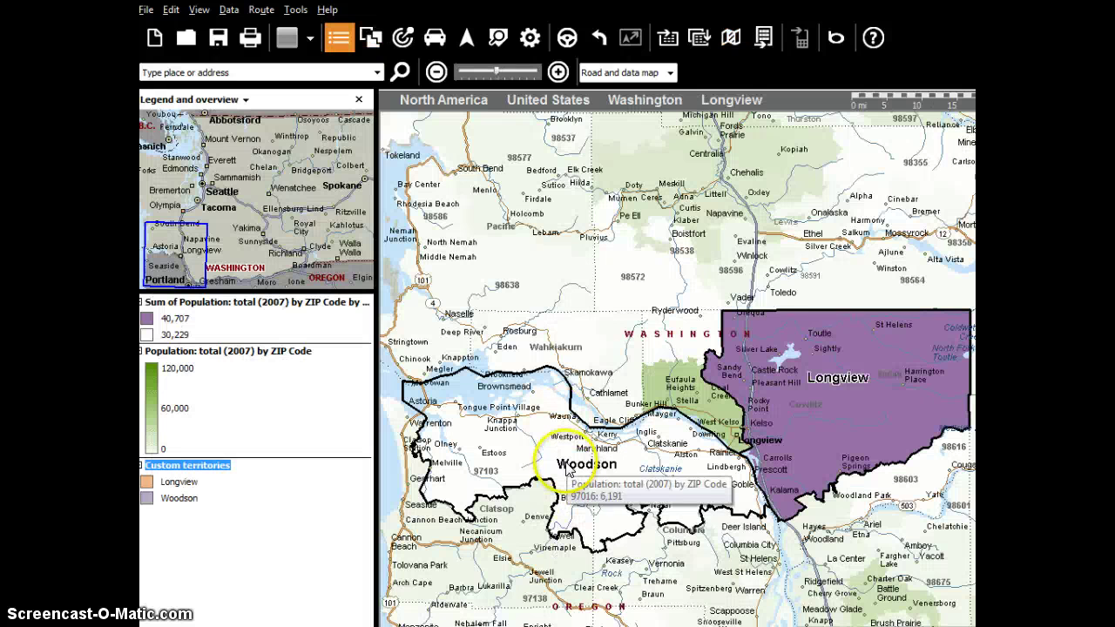
click(181, 503)
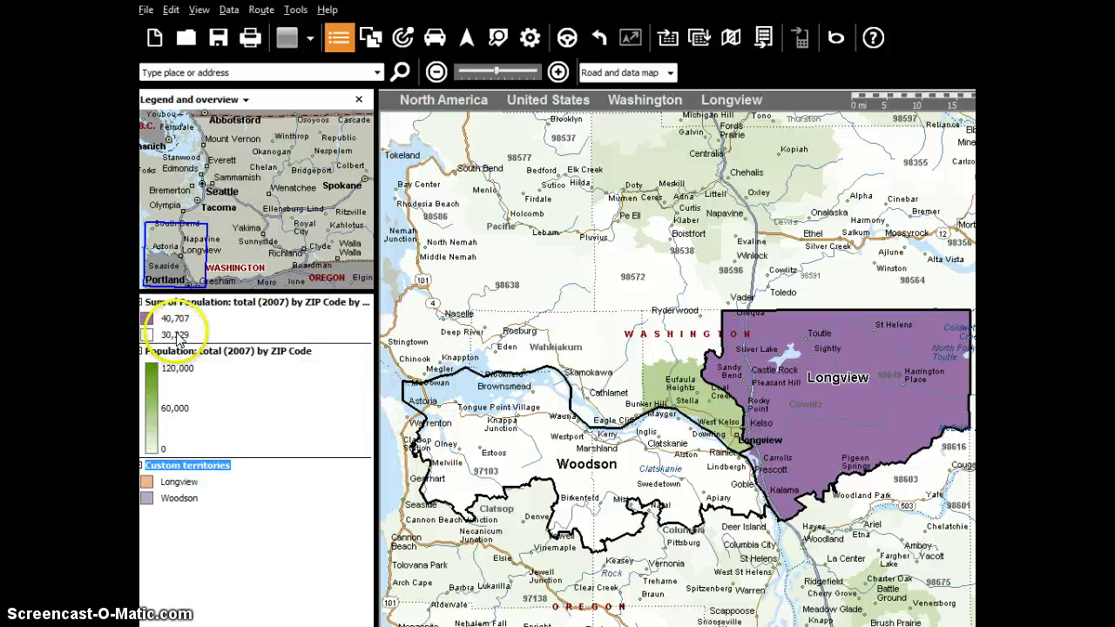
mouse_move(819, 422)
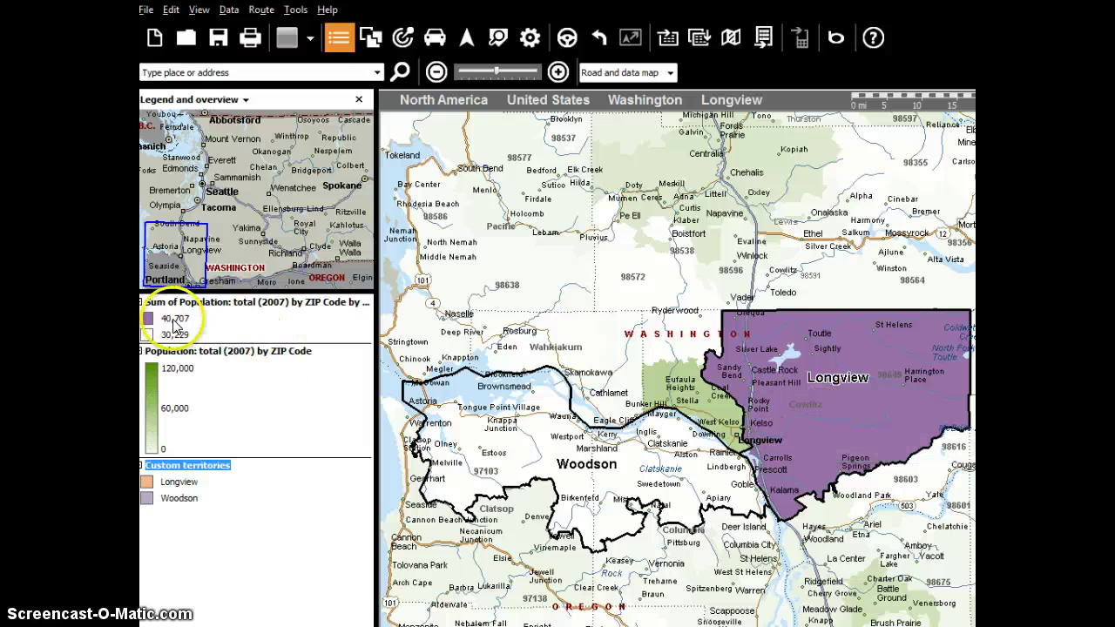